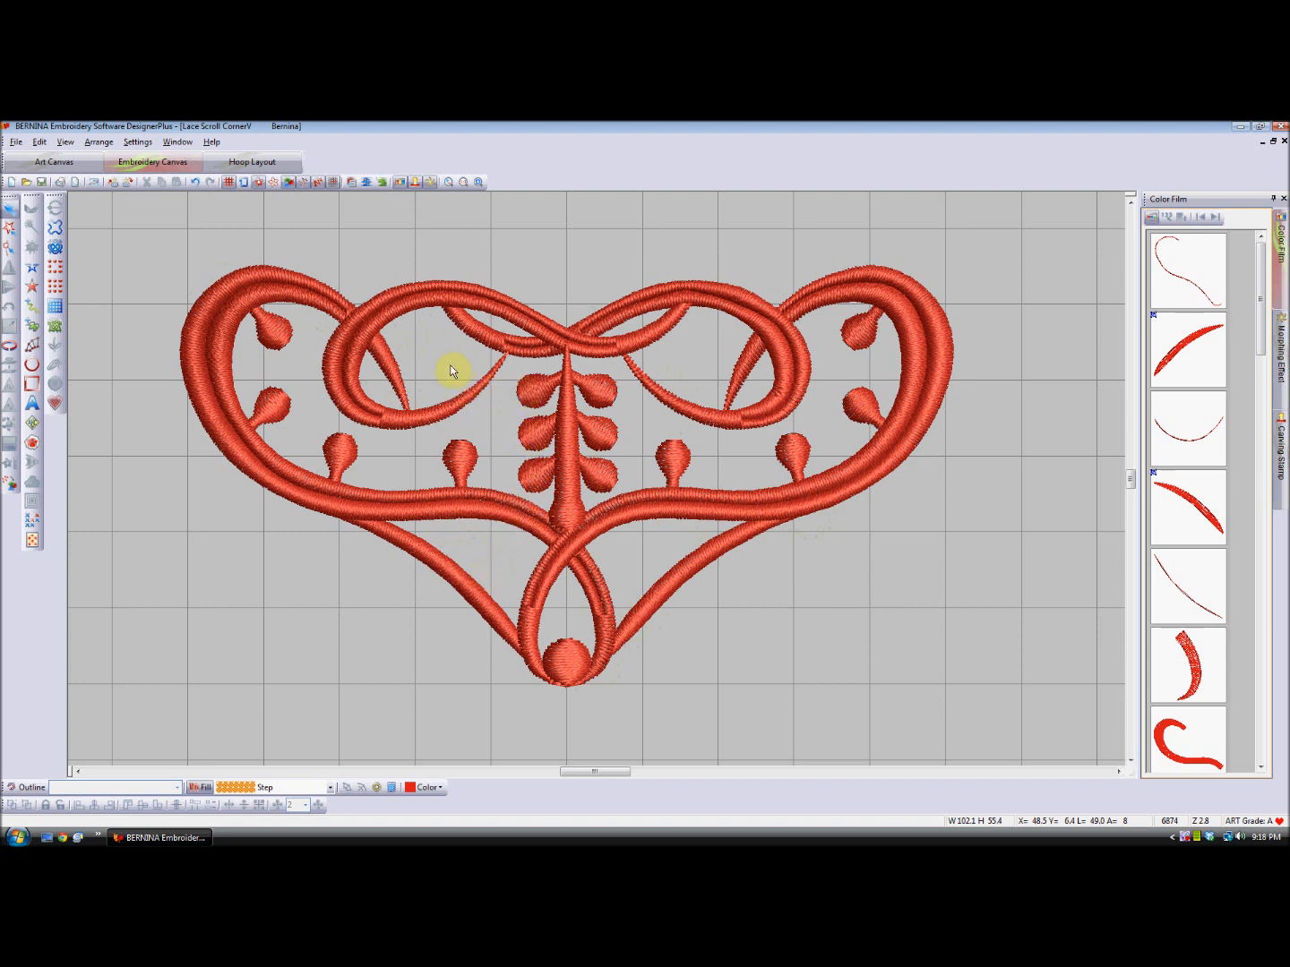
pyautogui.click(460, 183)
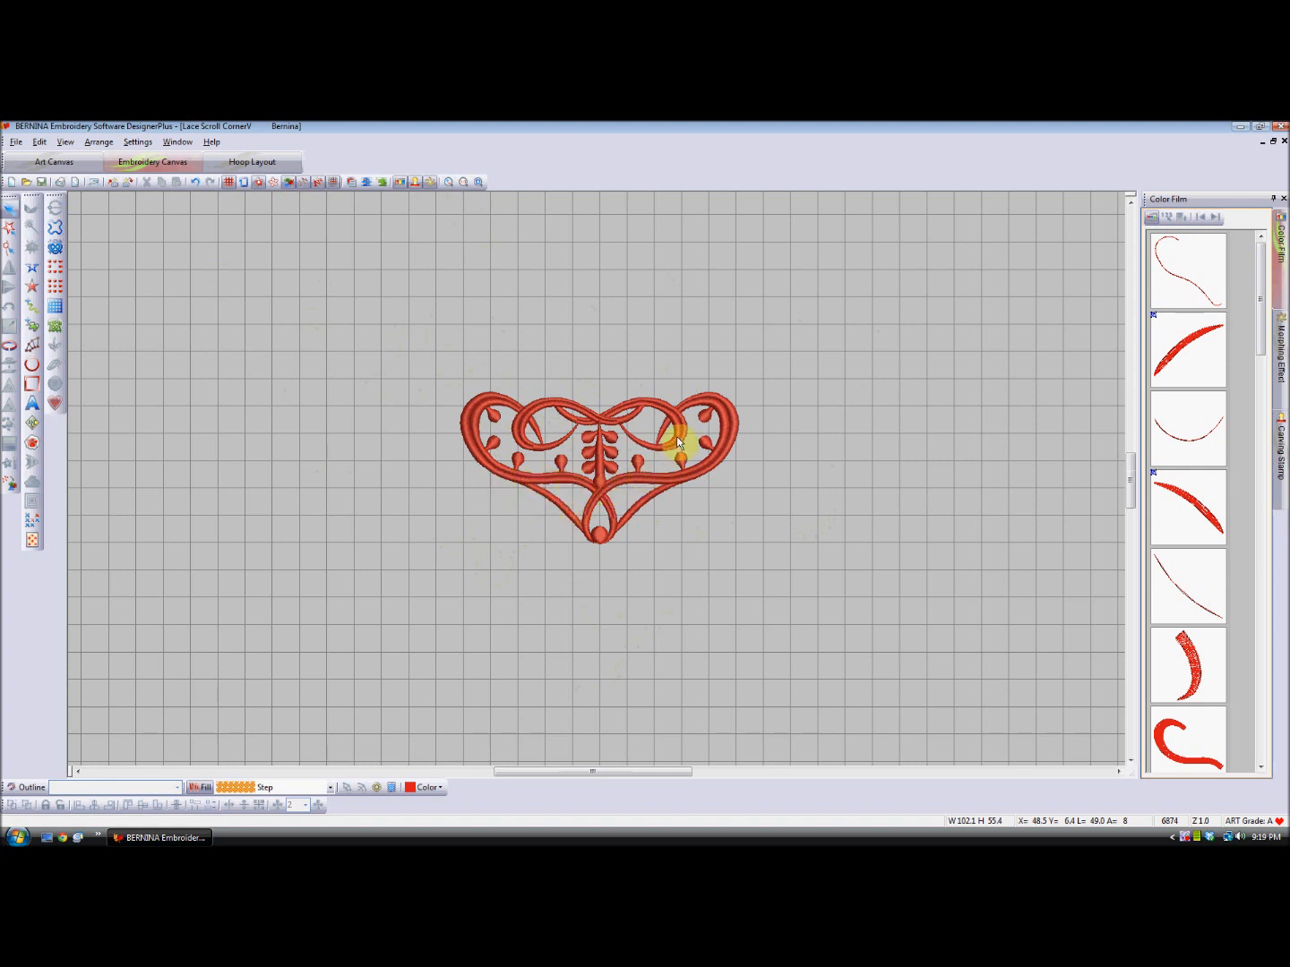
pyautogui.scroll(1, 638, 447)
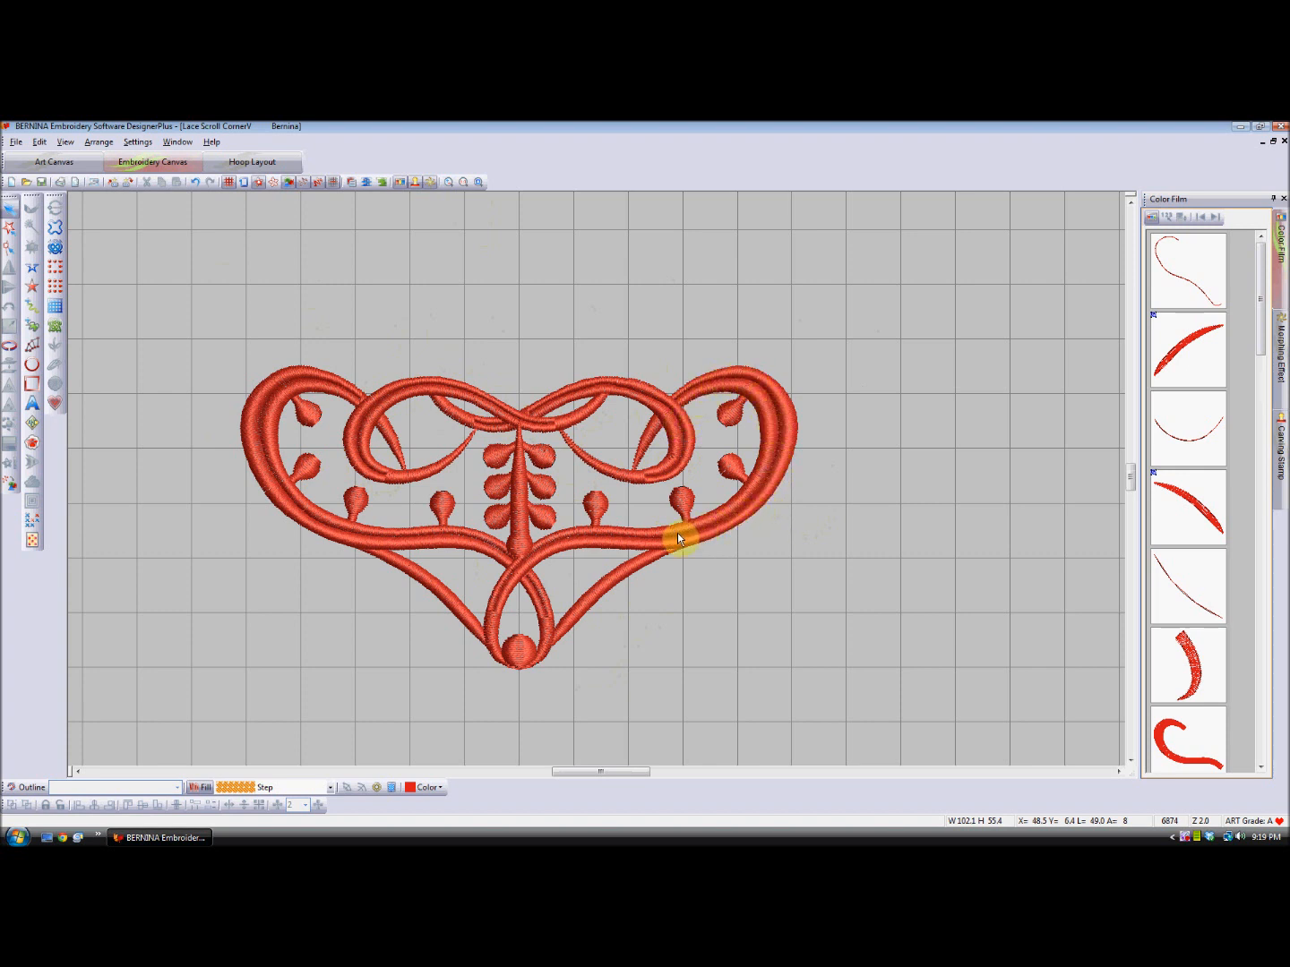
pyautogui.click(505, 577)
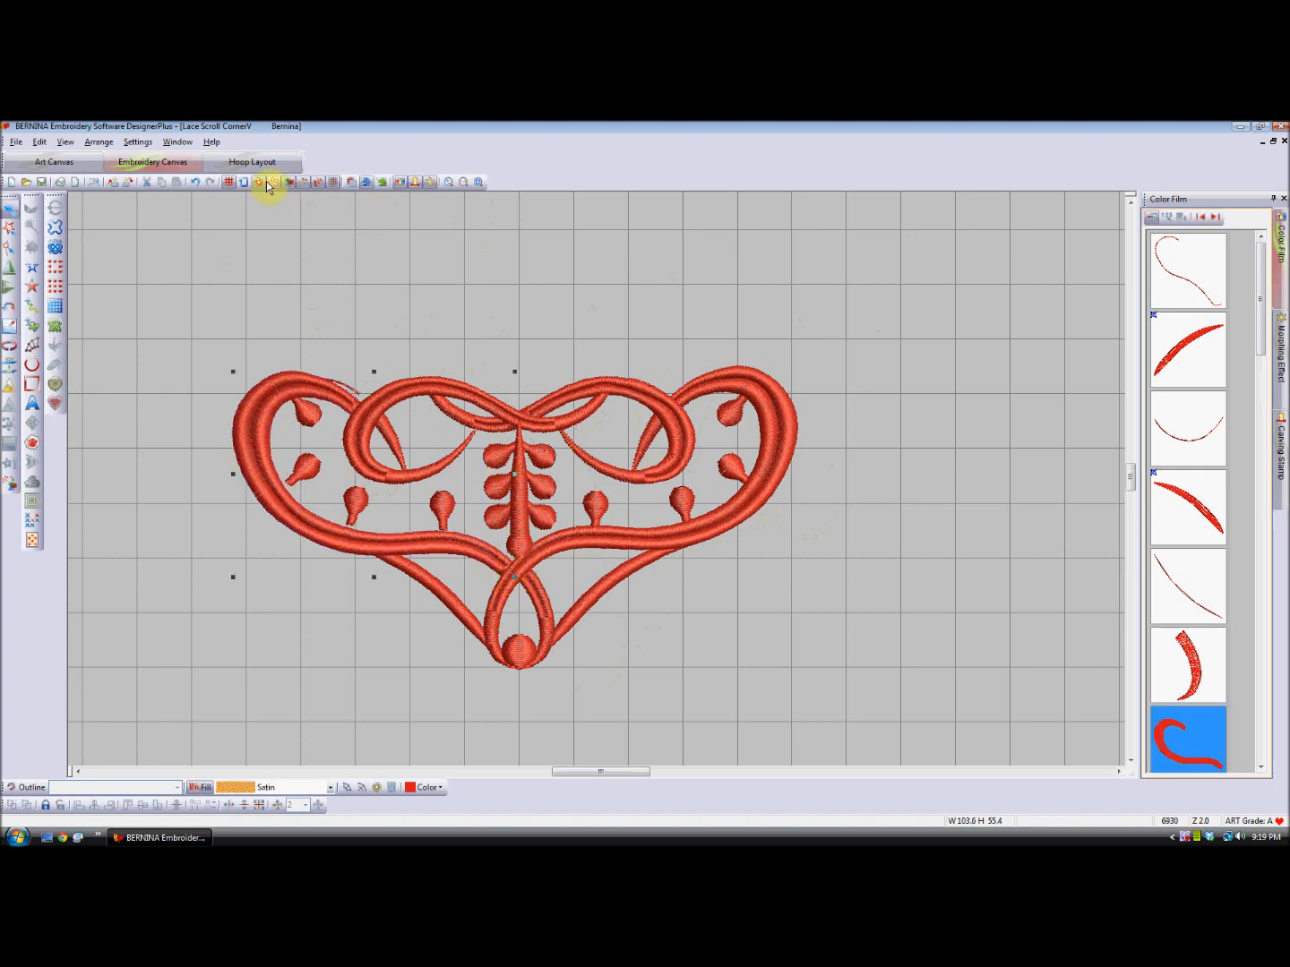
pyautogui.click(198, 182)
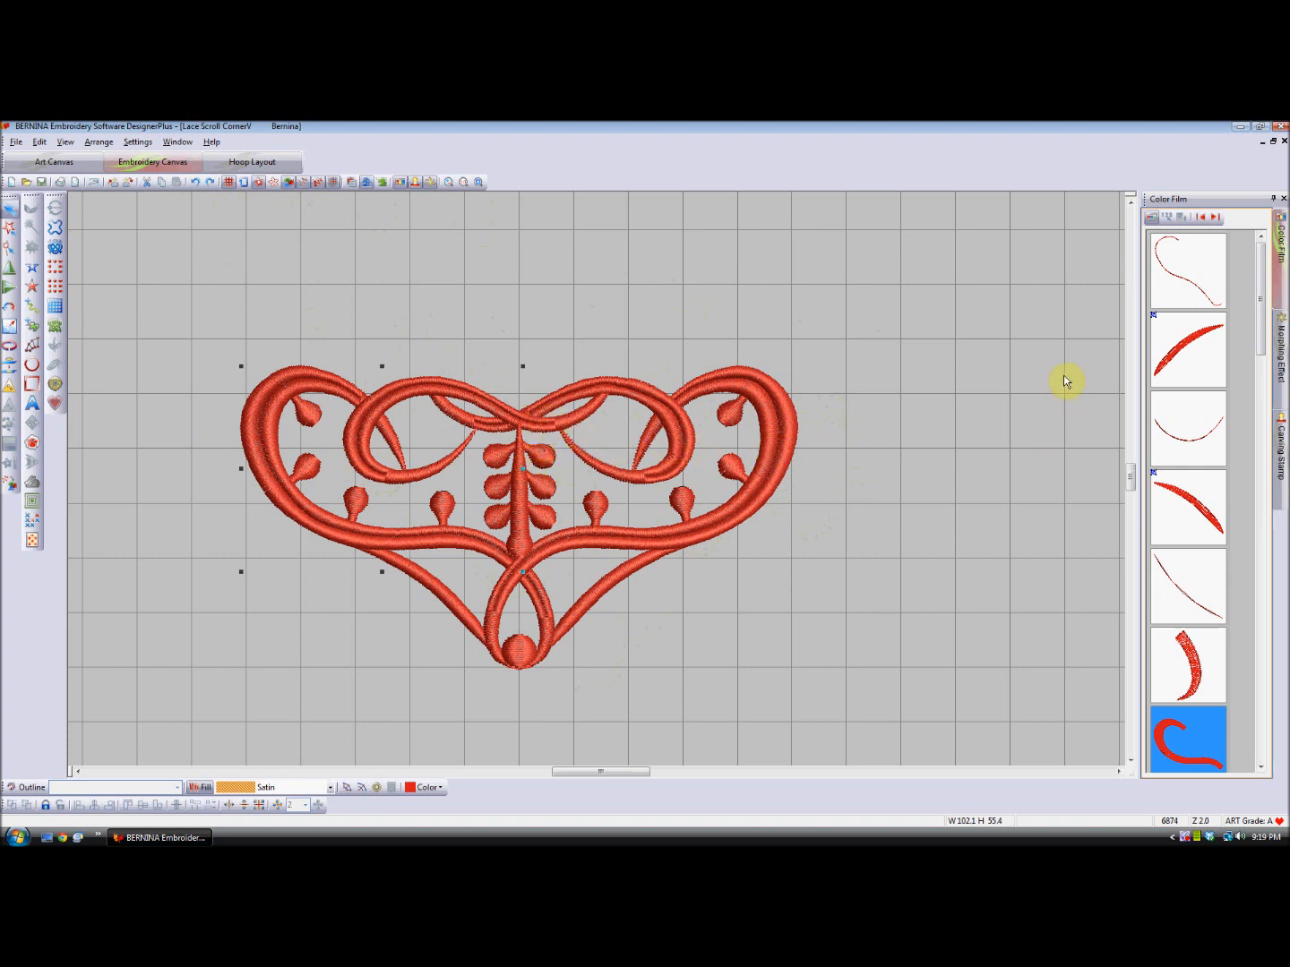
# - Check the satin fill and underlay settings of the two lower curved strokes, and look through the design's object sequence
pyautogui.click(1180, 346)
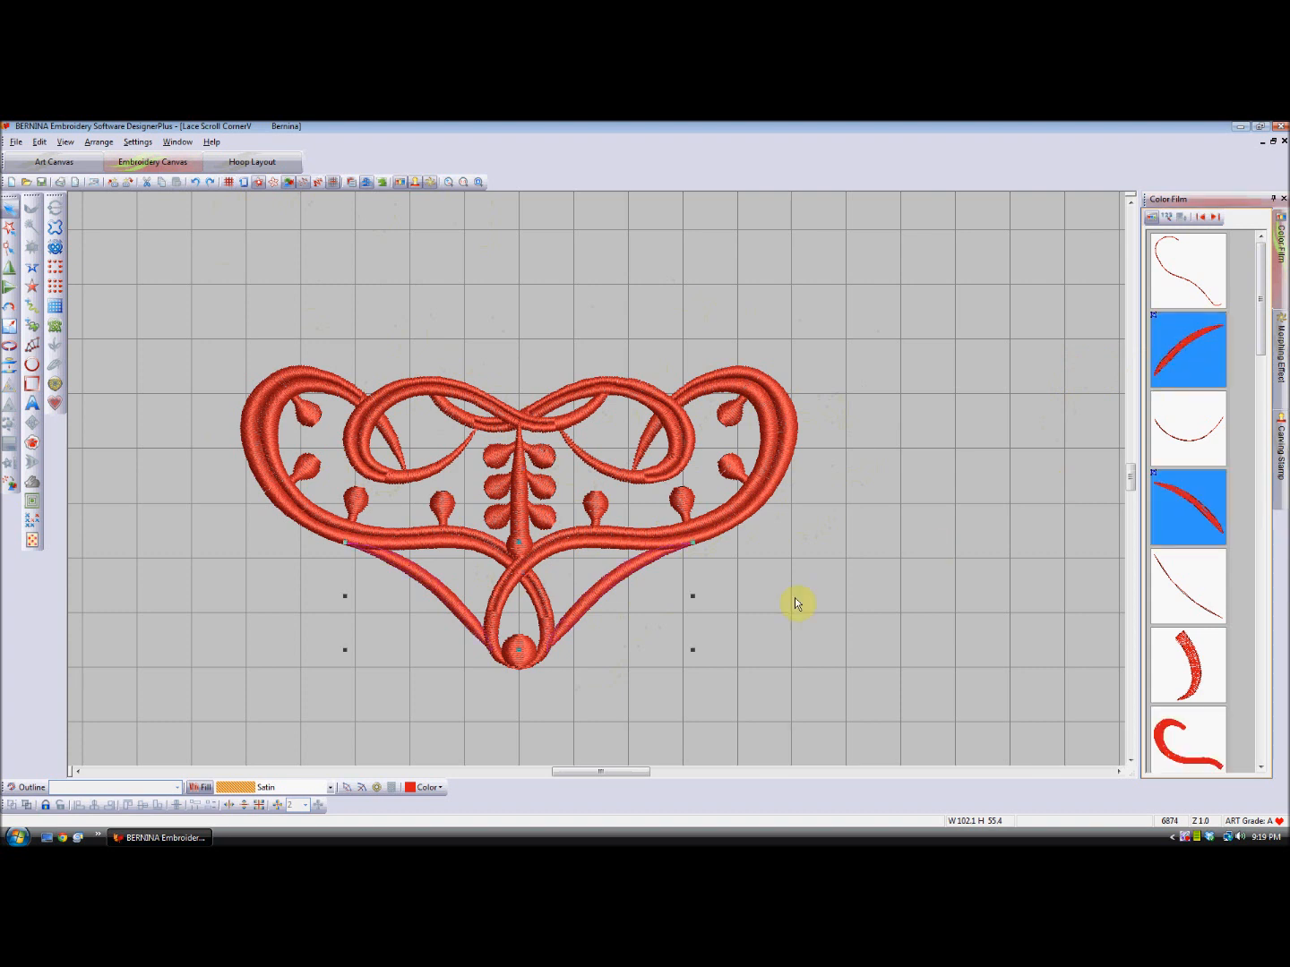
pyautogui.doubleClick(616, 576)
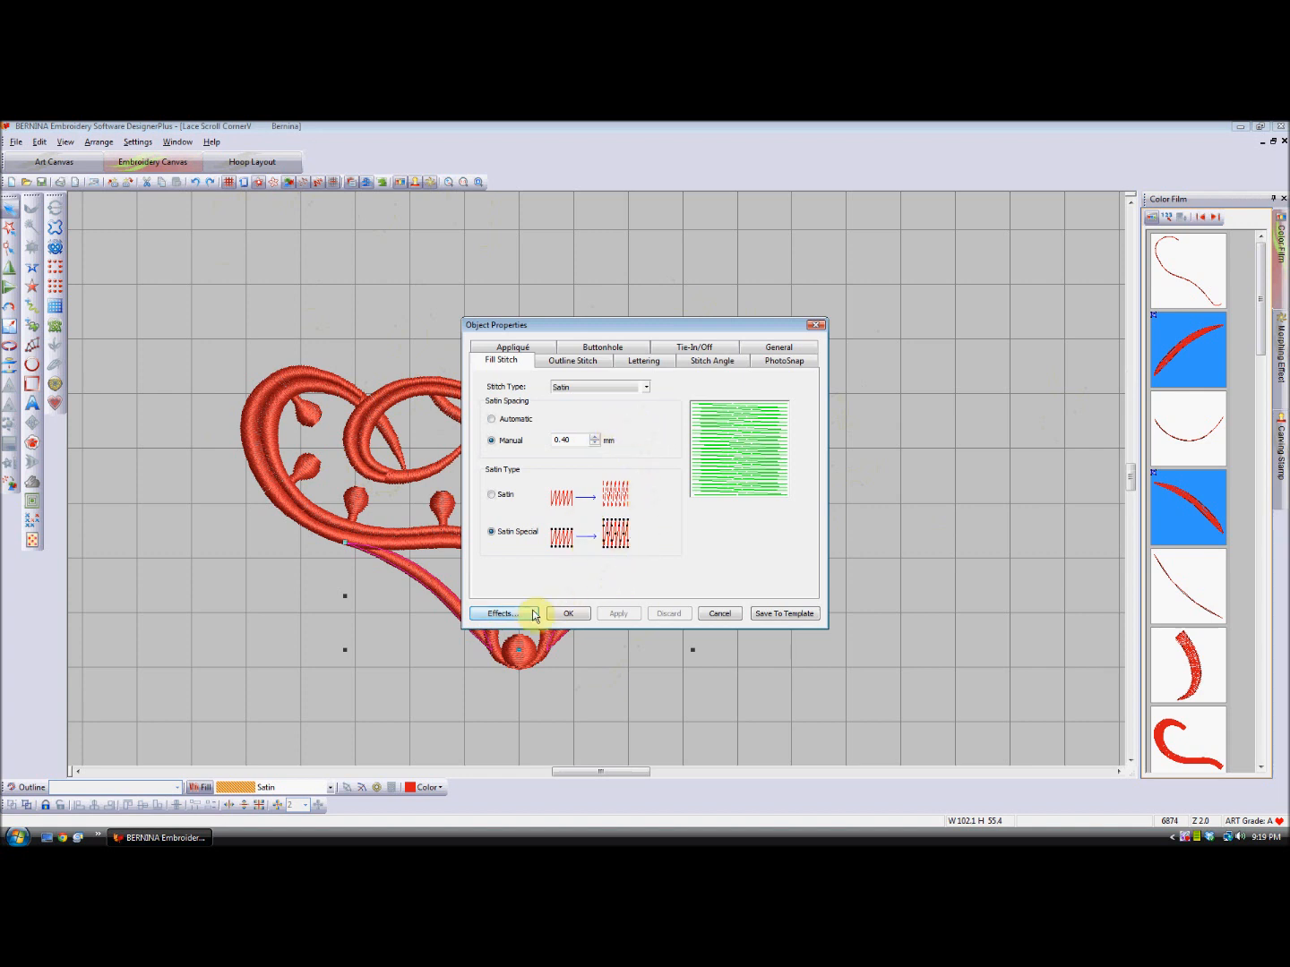
pyautogui.click(503, 614)
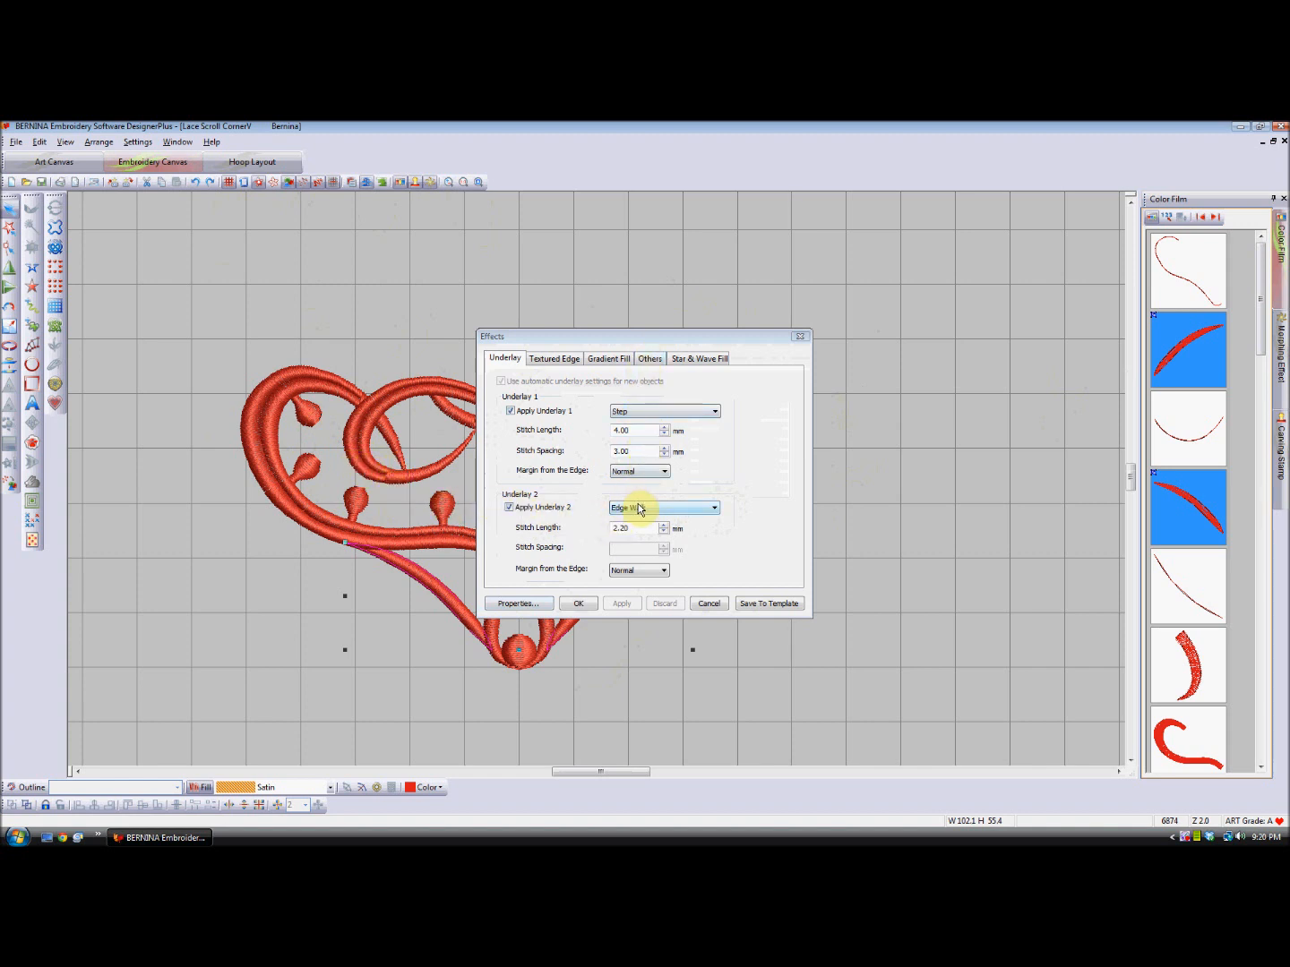
pyautogui.click(578, 604)
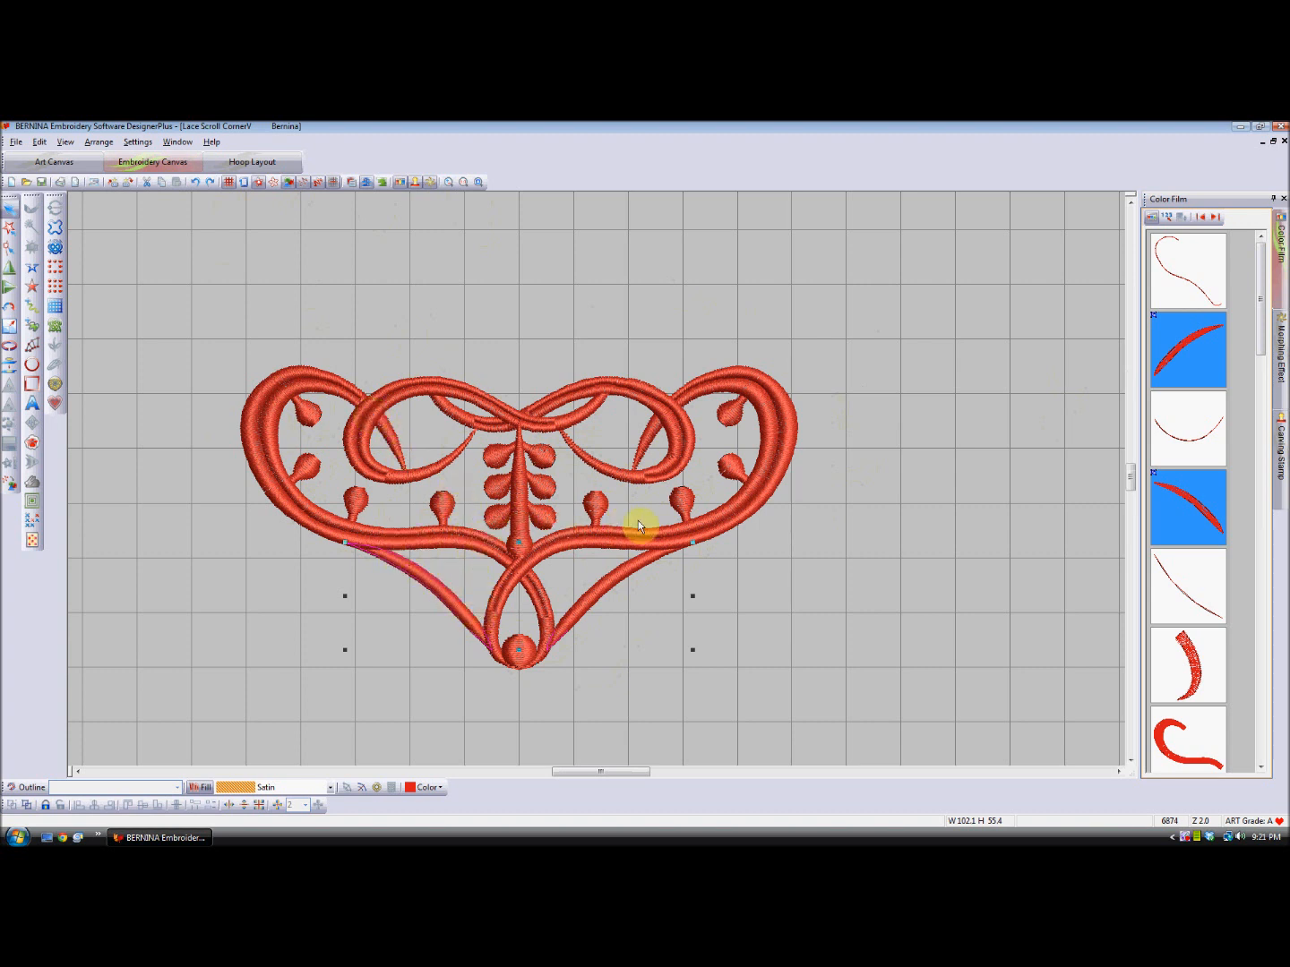
pyautogui.click(813, 534)
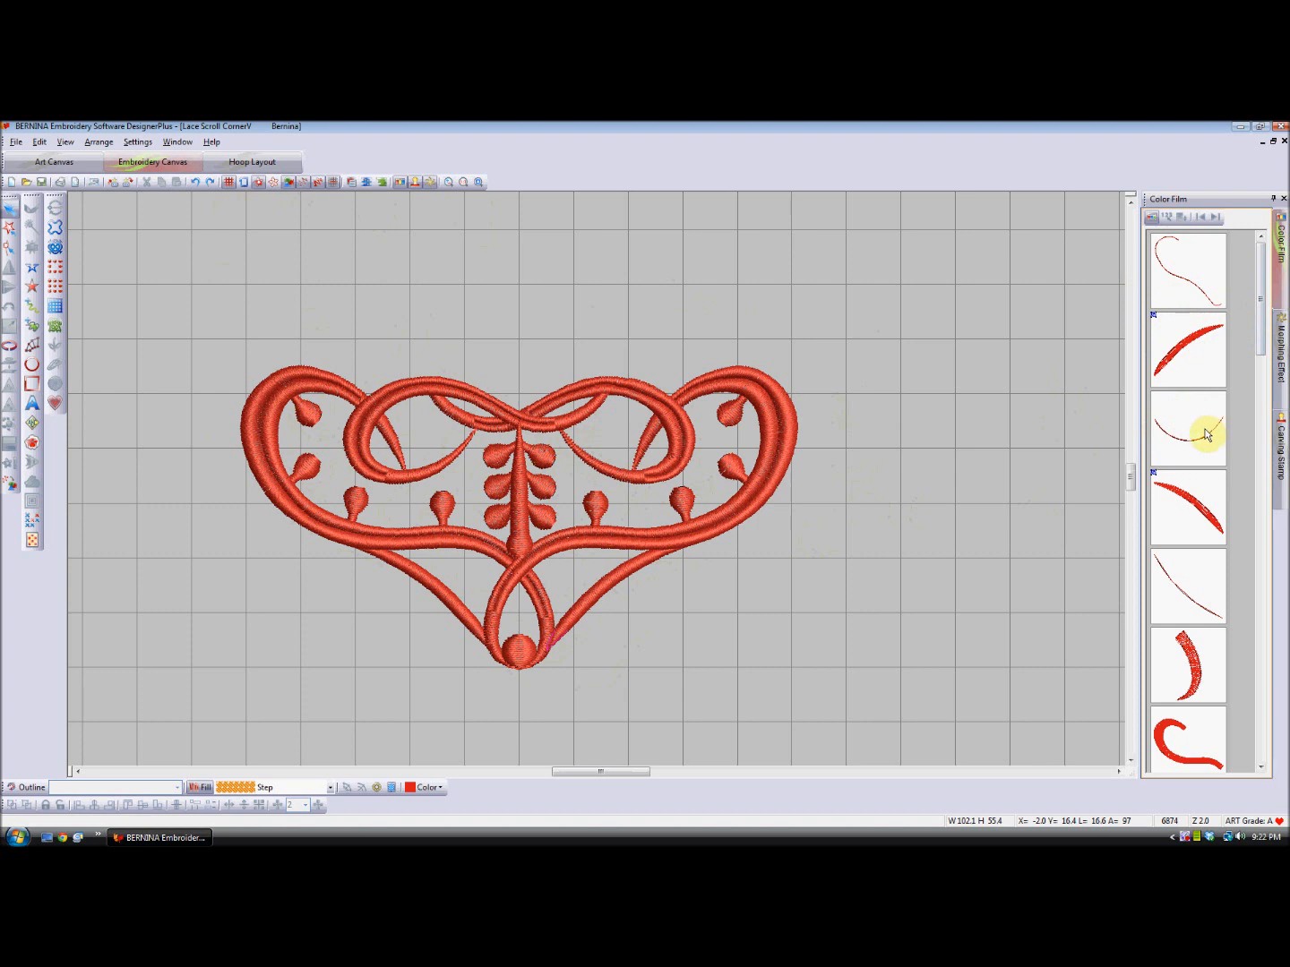
pyautogui.moveTo(1265, 342); pyautogui.dragTo(1268, 391)
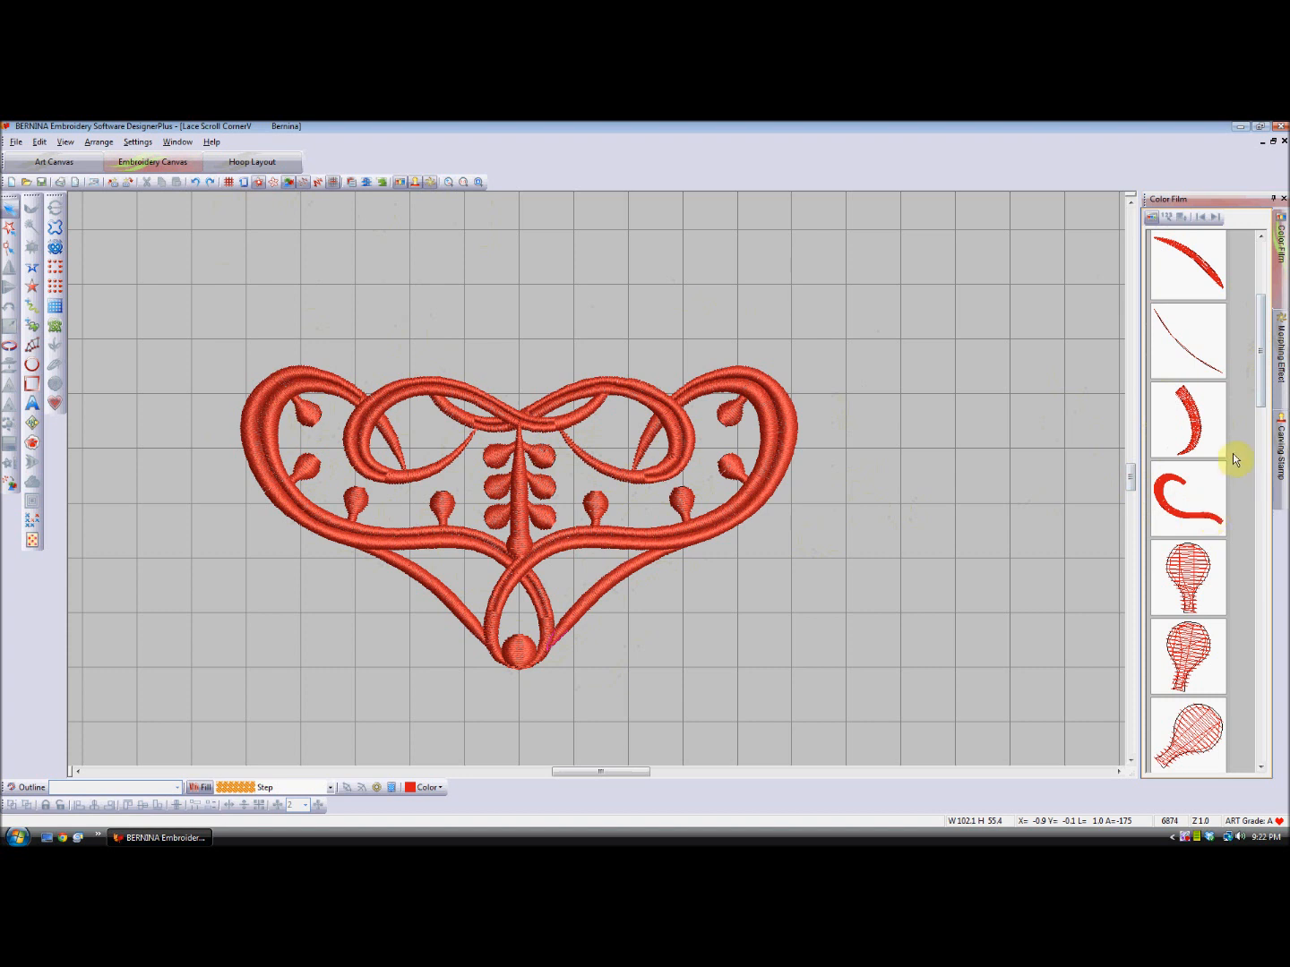
pyautogui.moveTo(1260, 368); pyautogui.dragTo(1257, 458)
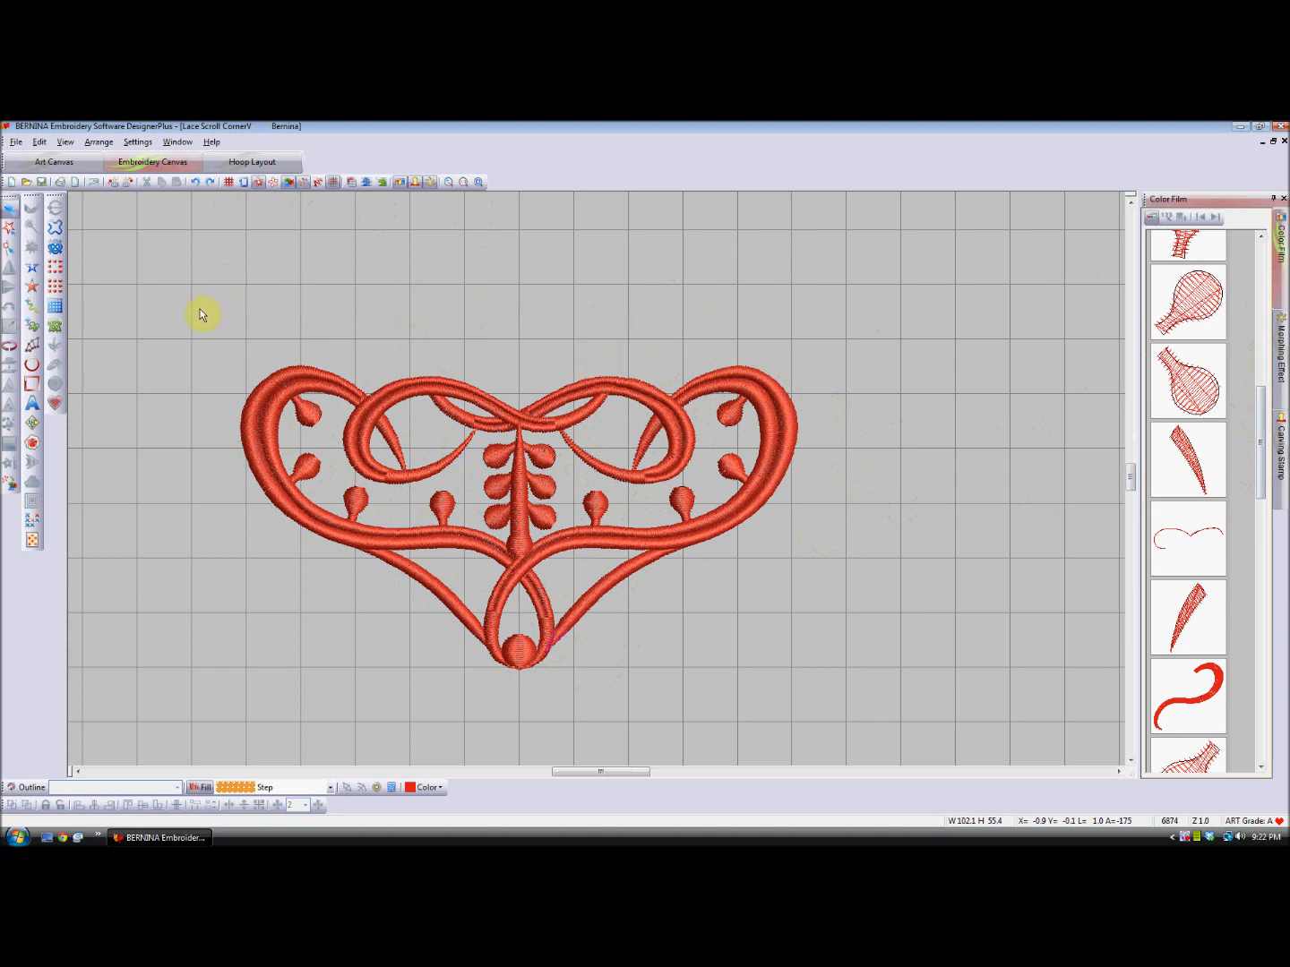
# - Digitize a closed step-fill shape by tracing the outer contour of the entire lace scroll design
pyautogui.click(32, 286)
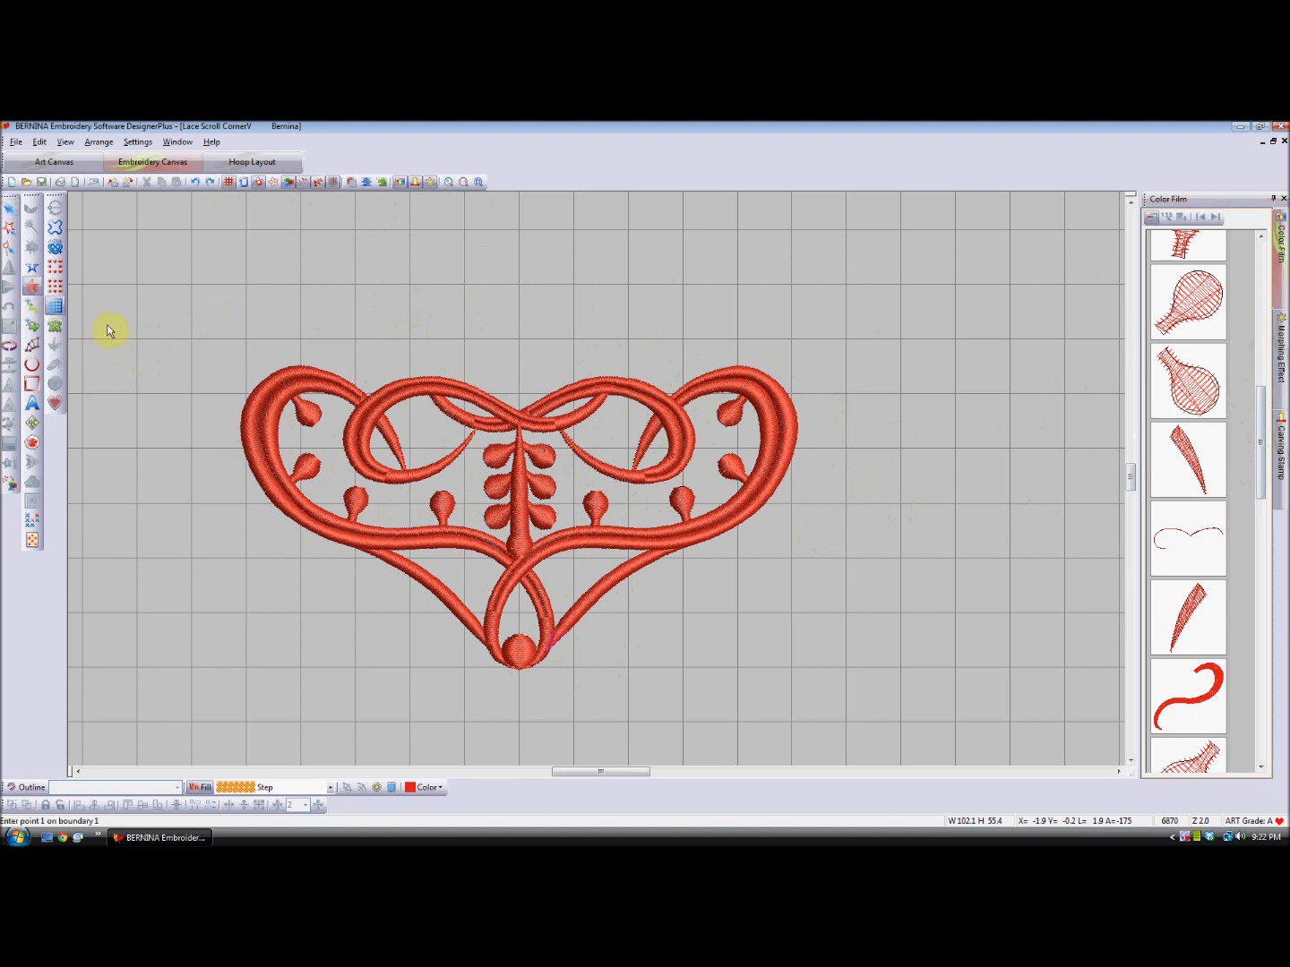
pyautogui.click(543, 399)
pyautogui.click(650, 386)
pyautogui.click(701, 378)
pyautogui.click(735, 367)
pyautogui.click(768, 378)
pyautogui.click(787, 399)
pyautogui.click(794, 437)
pyautogui.click(772, 488)
pyautogui.click(713, 535)
pyautogui.click(673, 547)
pyautogui.click(615, 582)
pyautogui.click(572, 622)
pyautogui.click(521, 669)
pyautogui.click(492, 659)
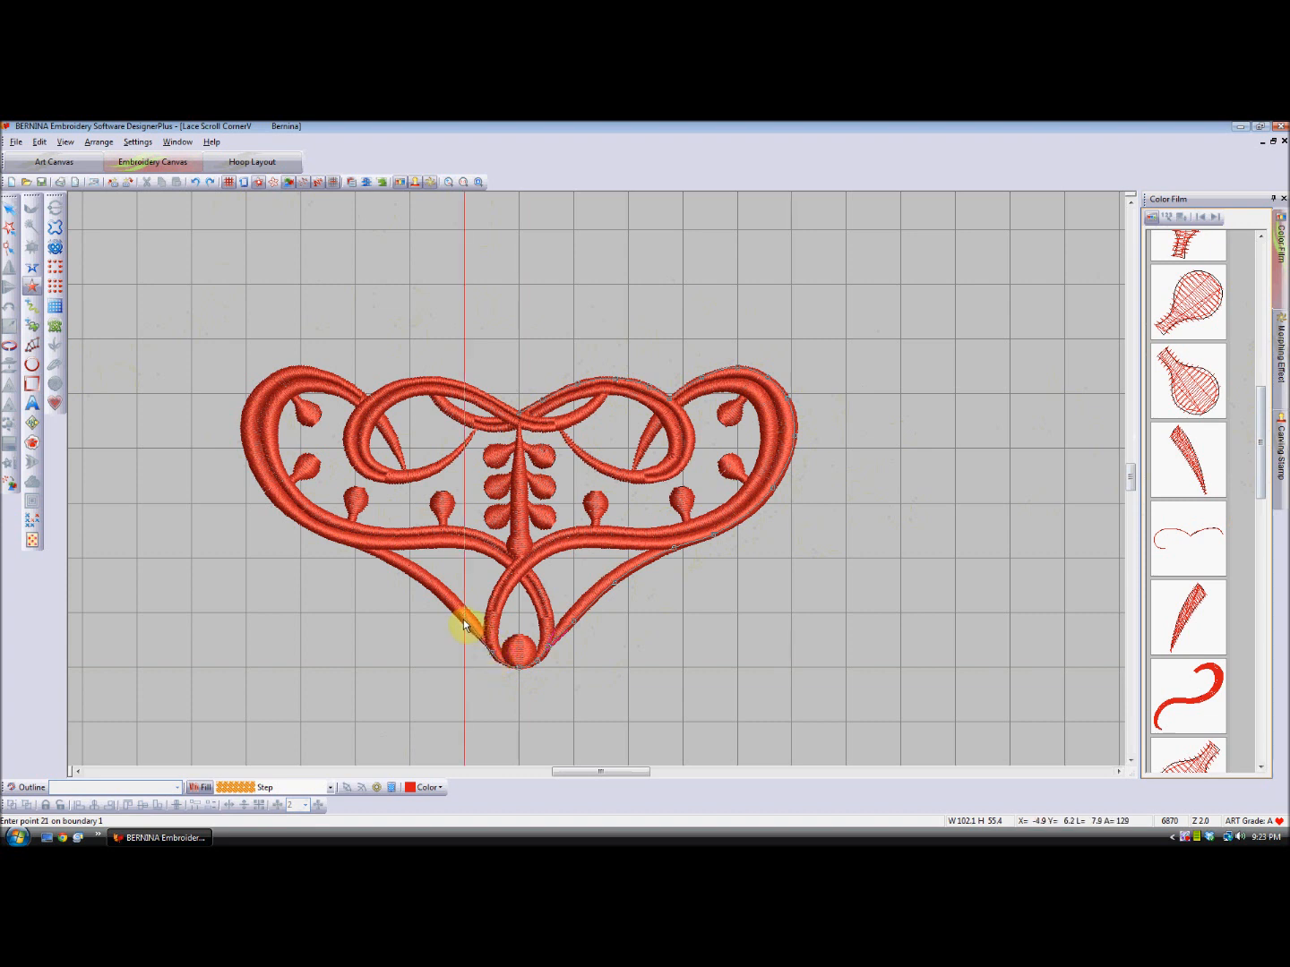
pyautogui.click(428, 586)
pyautogui.click(391, 564)
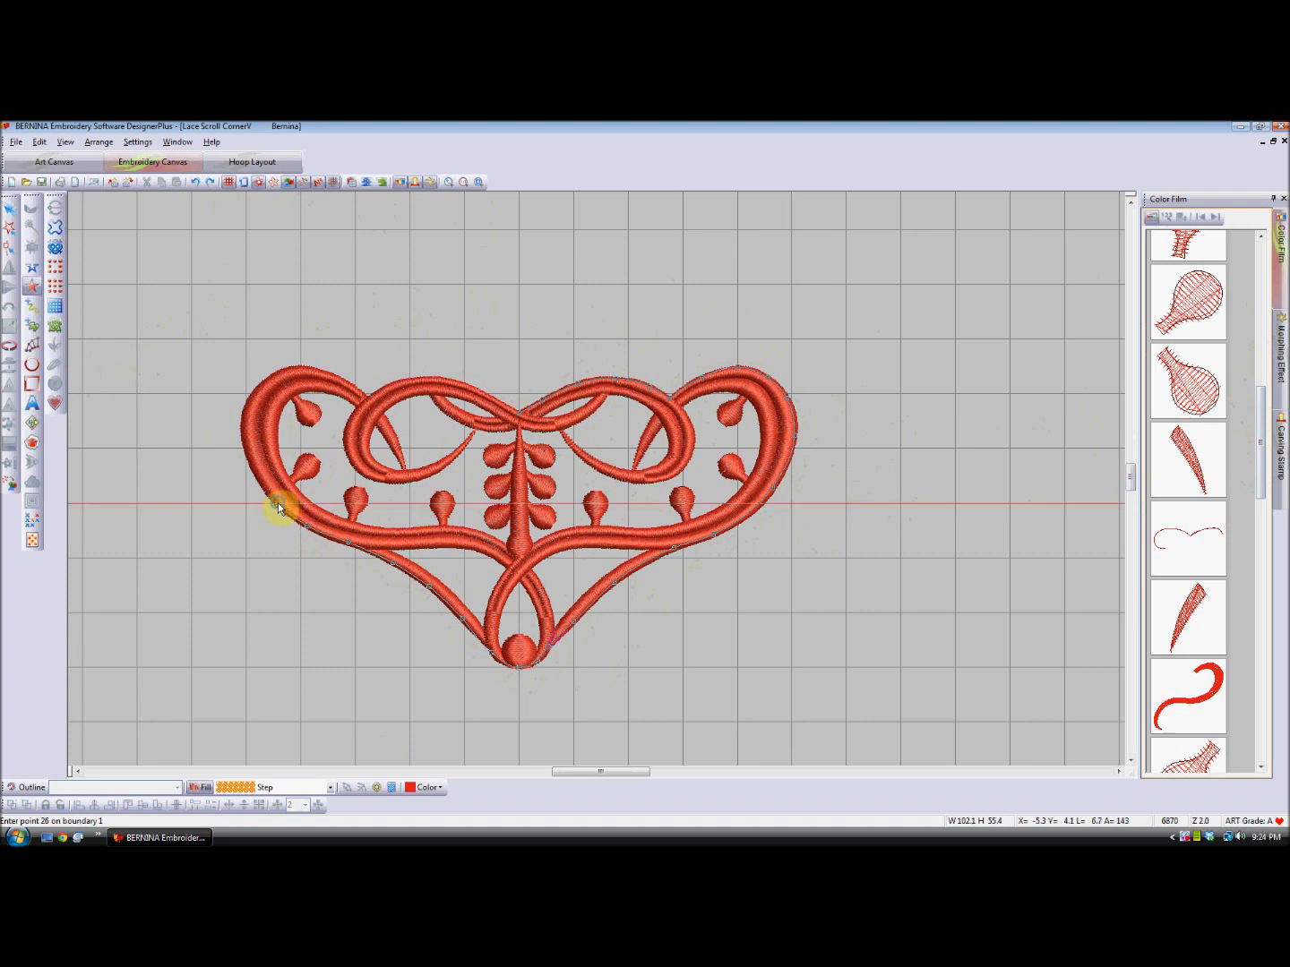
pyautogui.click(278, 503)
pyautogui.click(245, 444)
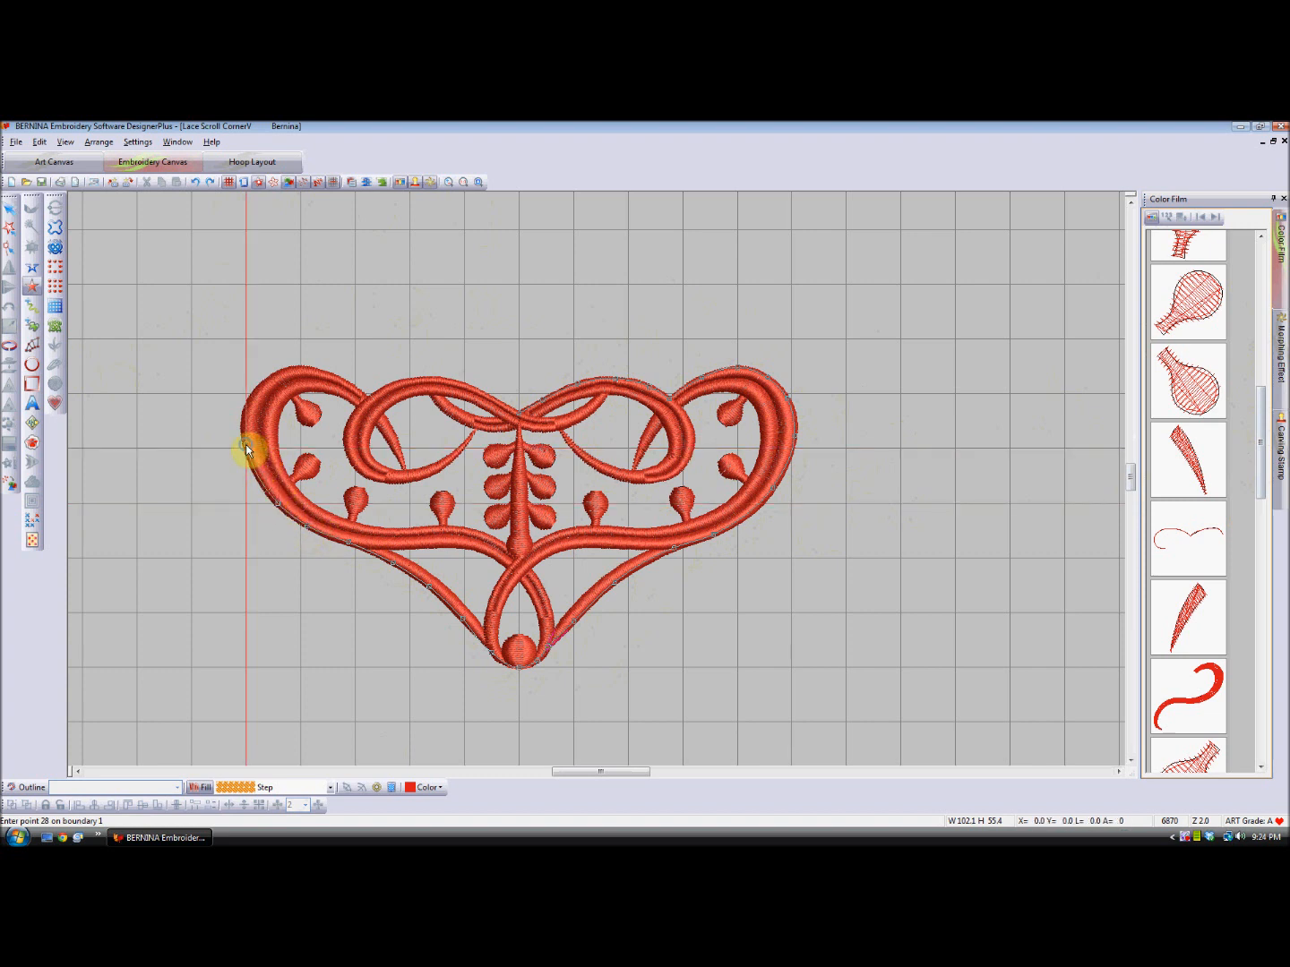
pyautogui.click(279, 376)
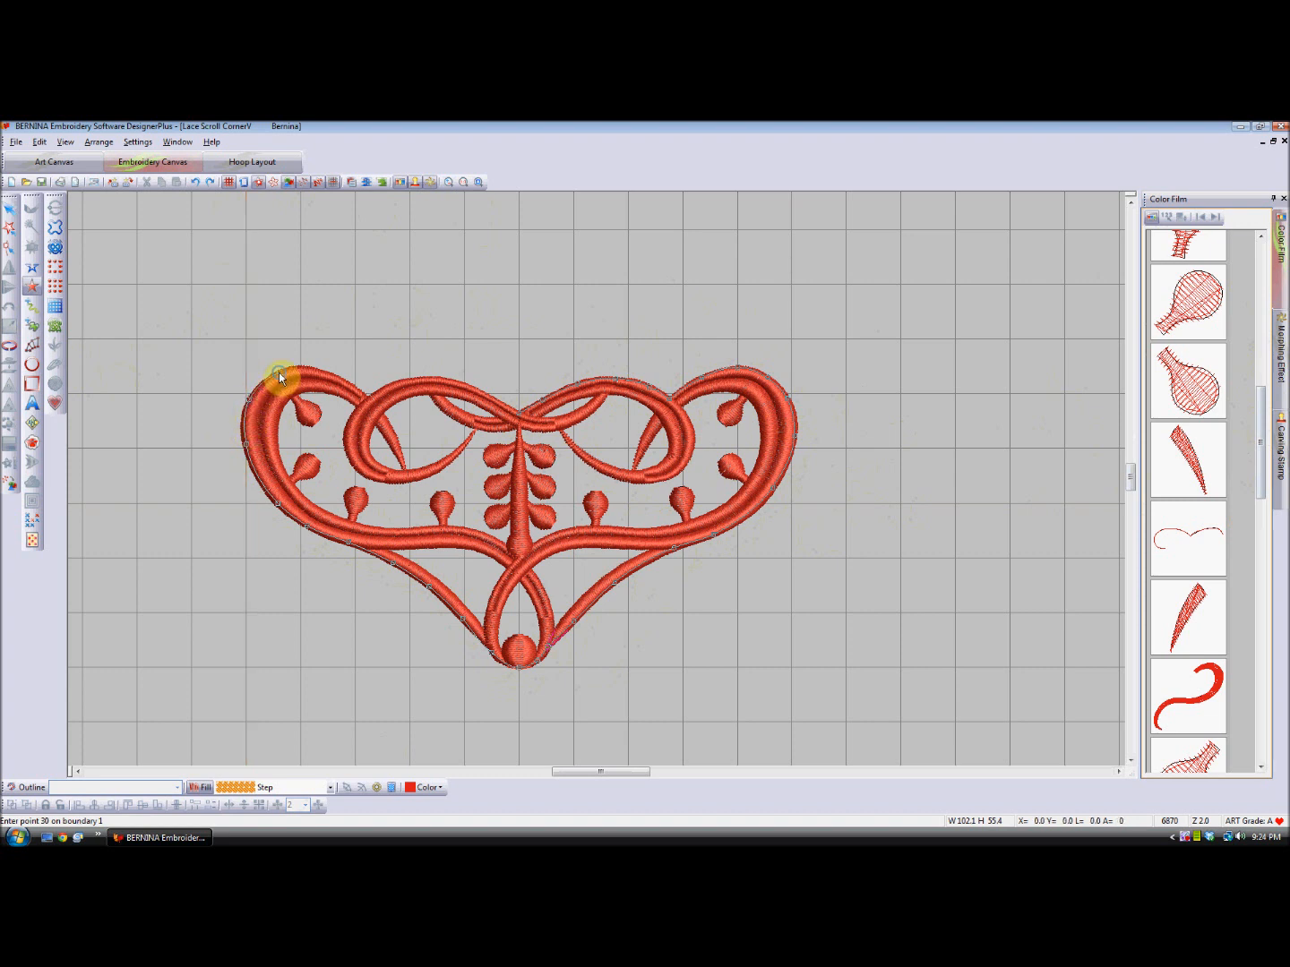
pyautogui.click(349, 384)
pyautogui.click(410, 382)
pyautogui.click(440, 381)
pyautogui.click(514, 414)
pyautogui.press('Return')
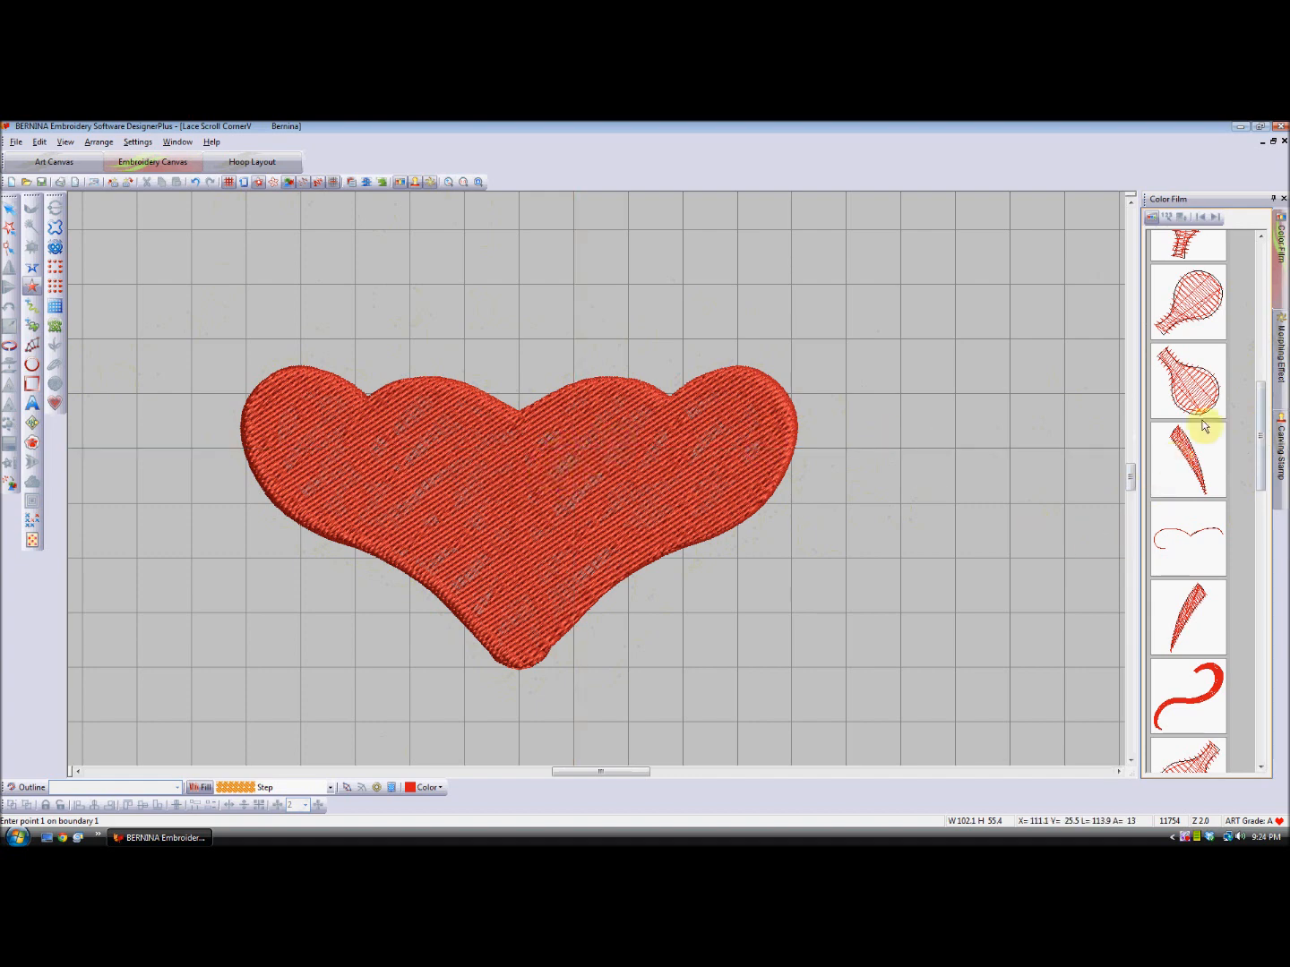
# - Set the traced background shape's step fill to 4.00 mm stitch spacing and 2.00 mm stitch length
pyautogui.moveTo(1261, 409); pyautogui.dragTo(1263, 422)
pyautogui.moveTo(1267, 534); pyautogui.dragTo(1263, 679)
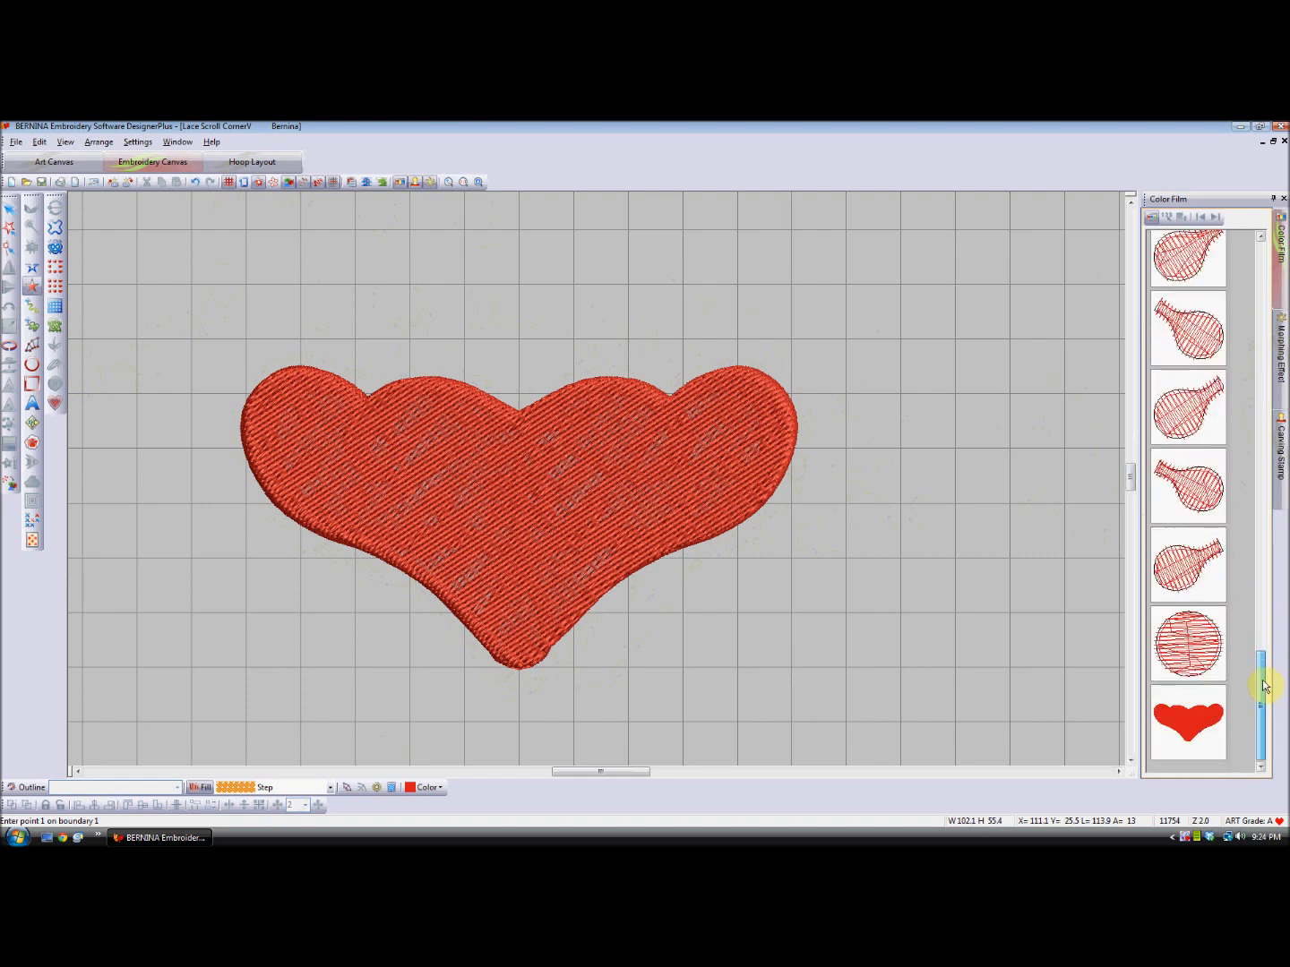
pyautogui.click(1186, 729)
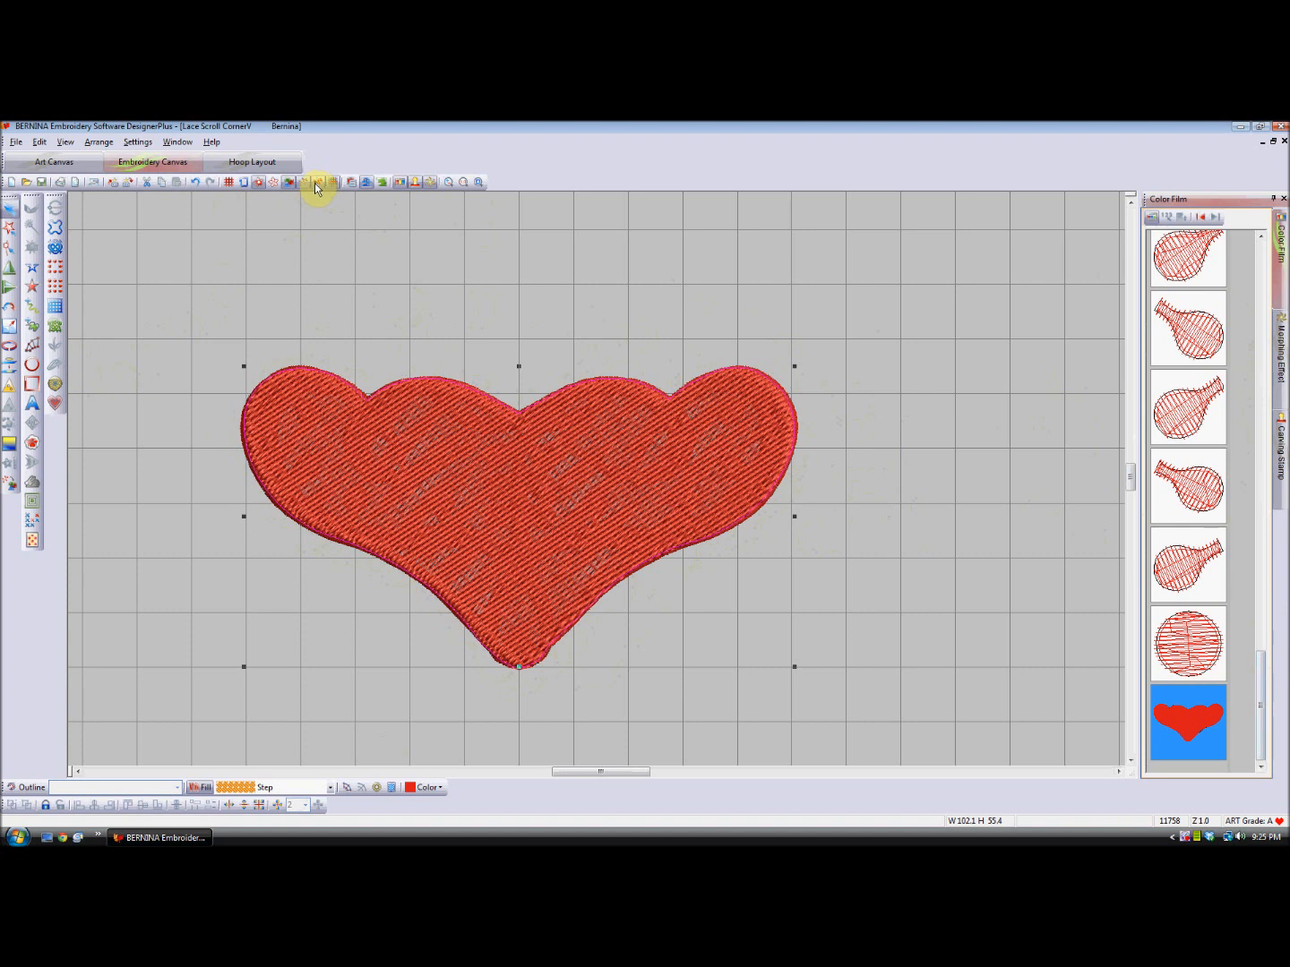
pyautogui.rightClick(730, 392)
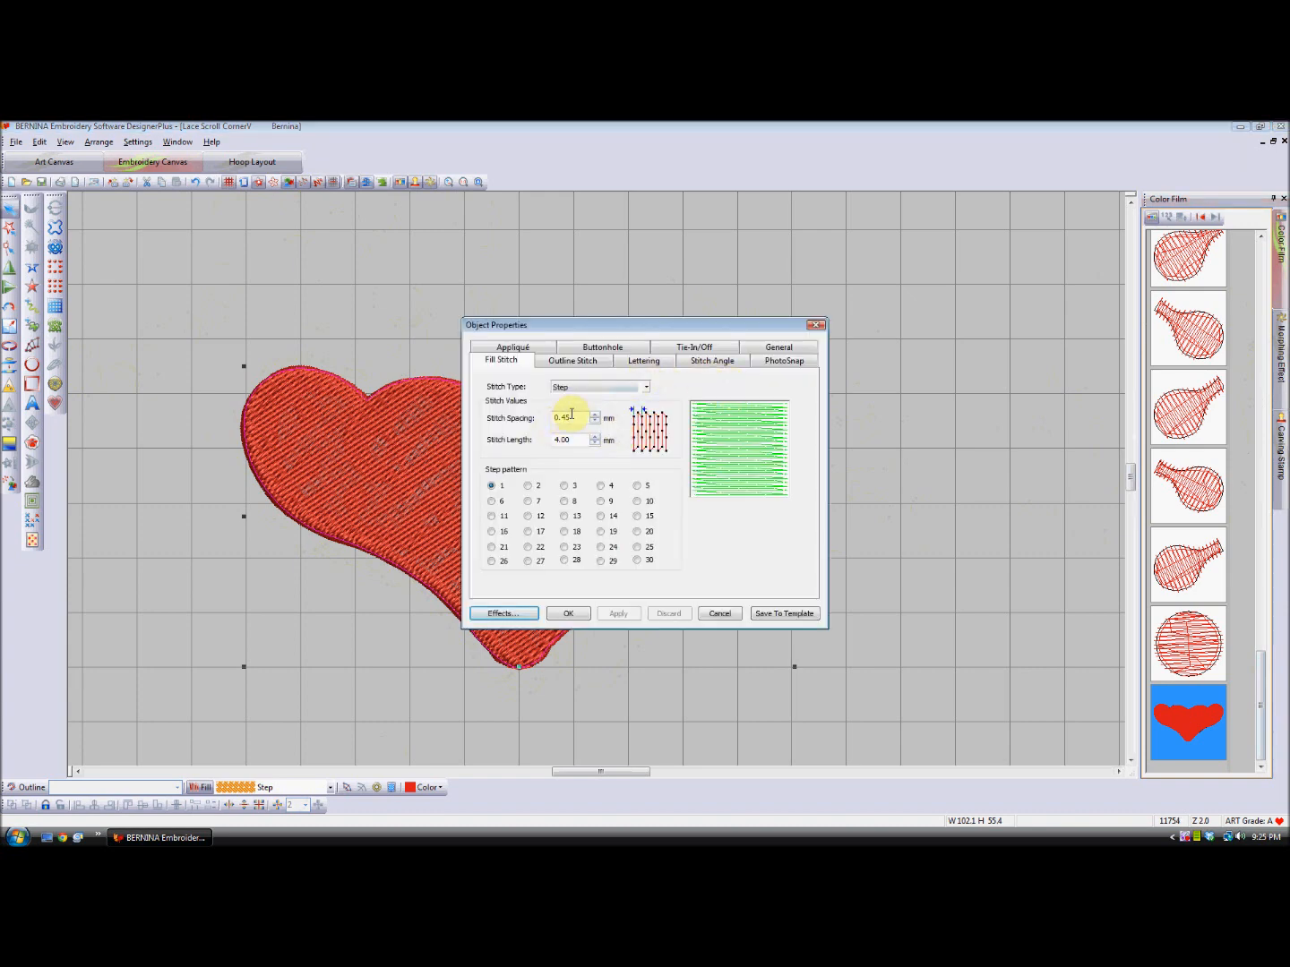
pyautogui.moveTo(574, 416); pyautogui.dragTo(549, 420)
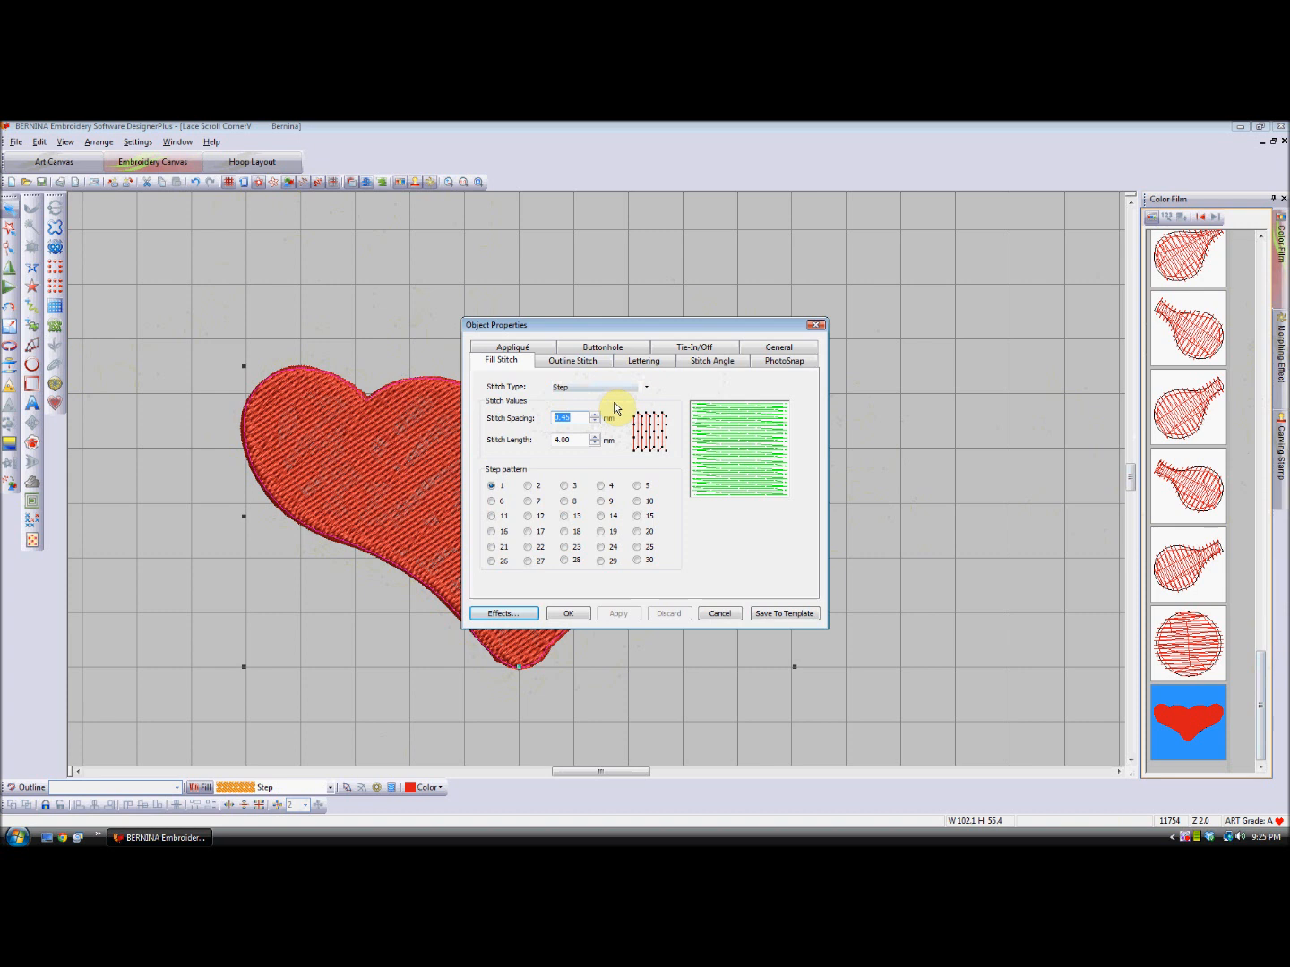
pyautogui.write('4')
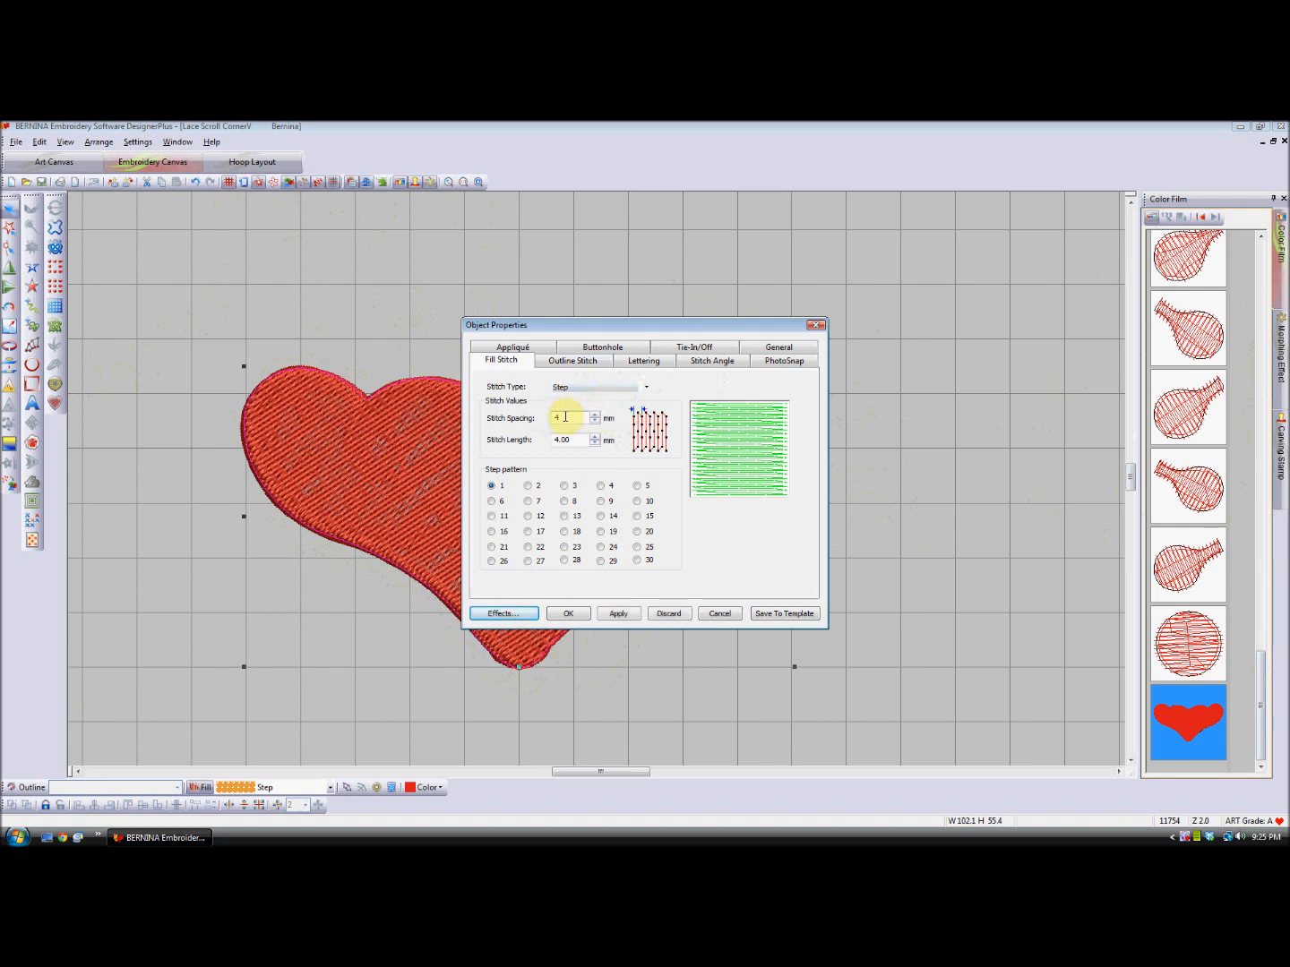
pyautogui.click(571, 438)
pyautogui.moveTo(573, 439); pyautogui.dragTo(541, 437)
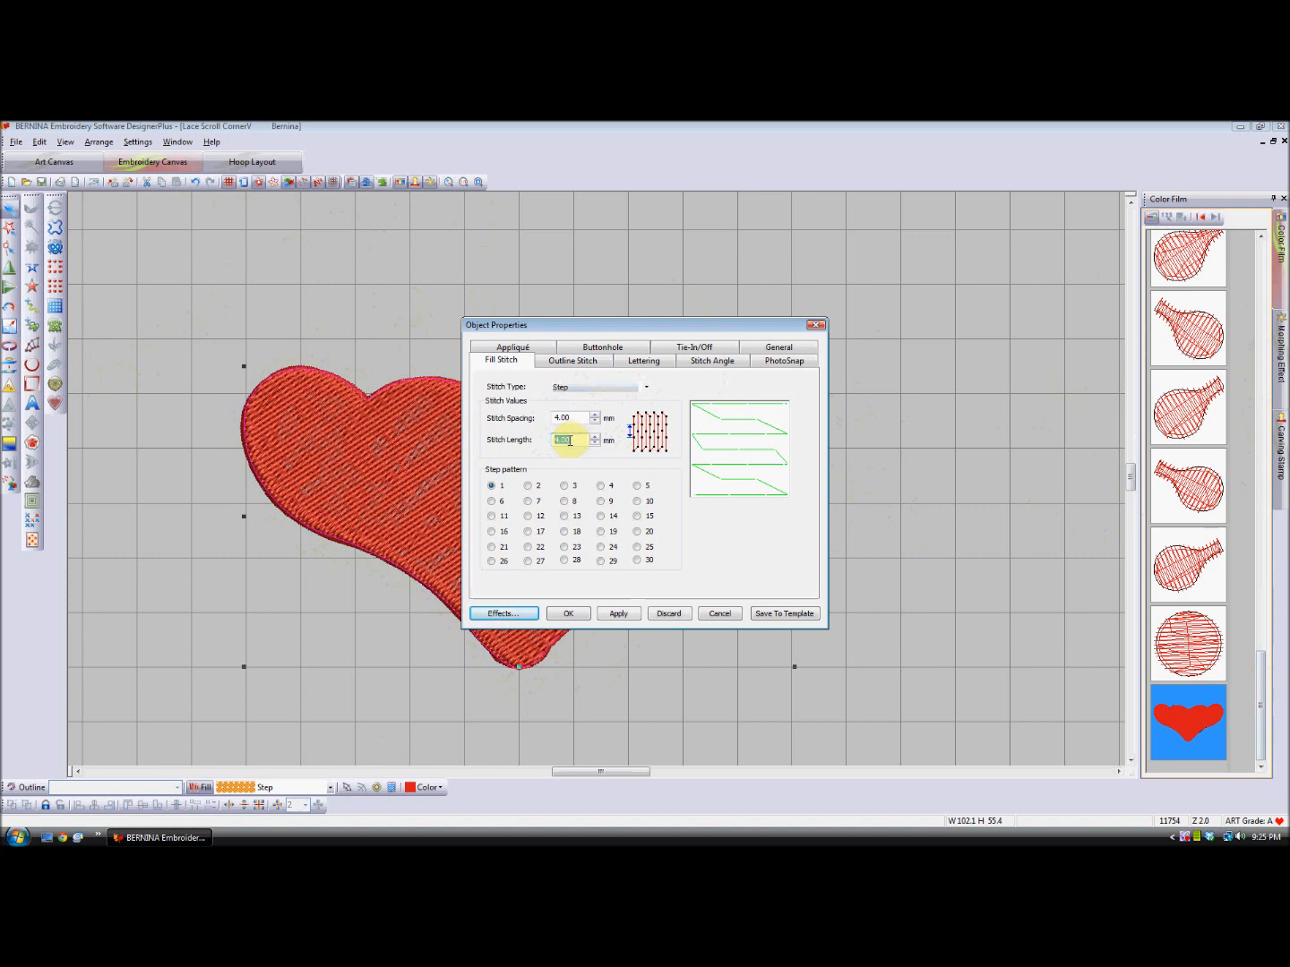
pyautogui.write('2')
pyautogui.click(616, 614)
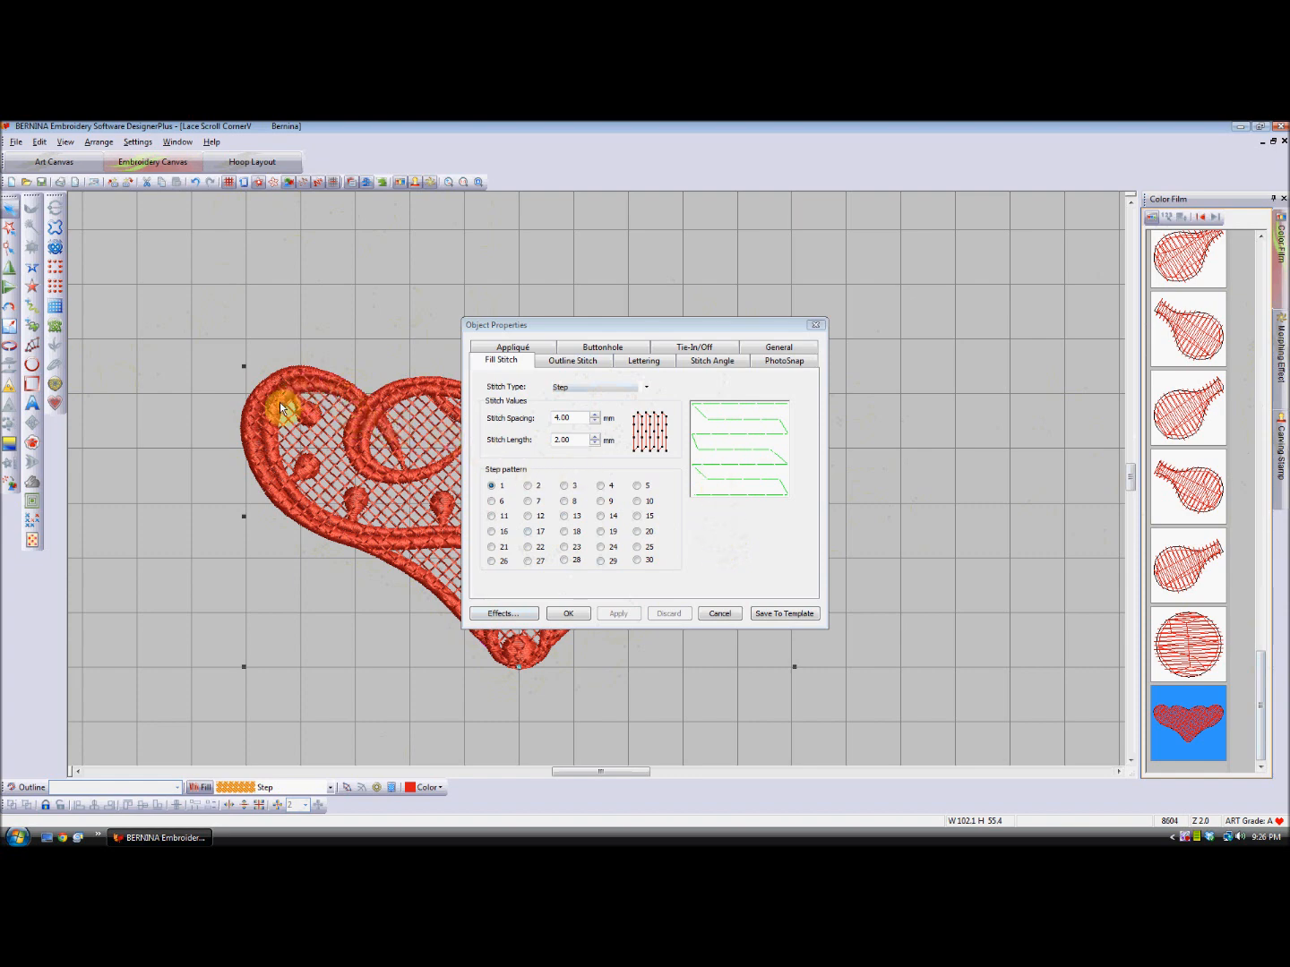
# - Turn off the underlay for the background fill and enable Travel On Edges for its stitches
pyautogui.moveTo(746, 327); pyautogui.dragTo(993, 289)
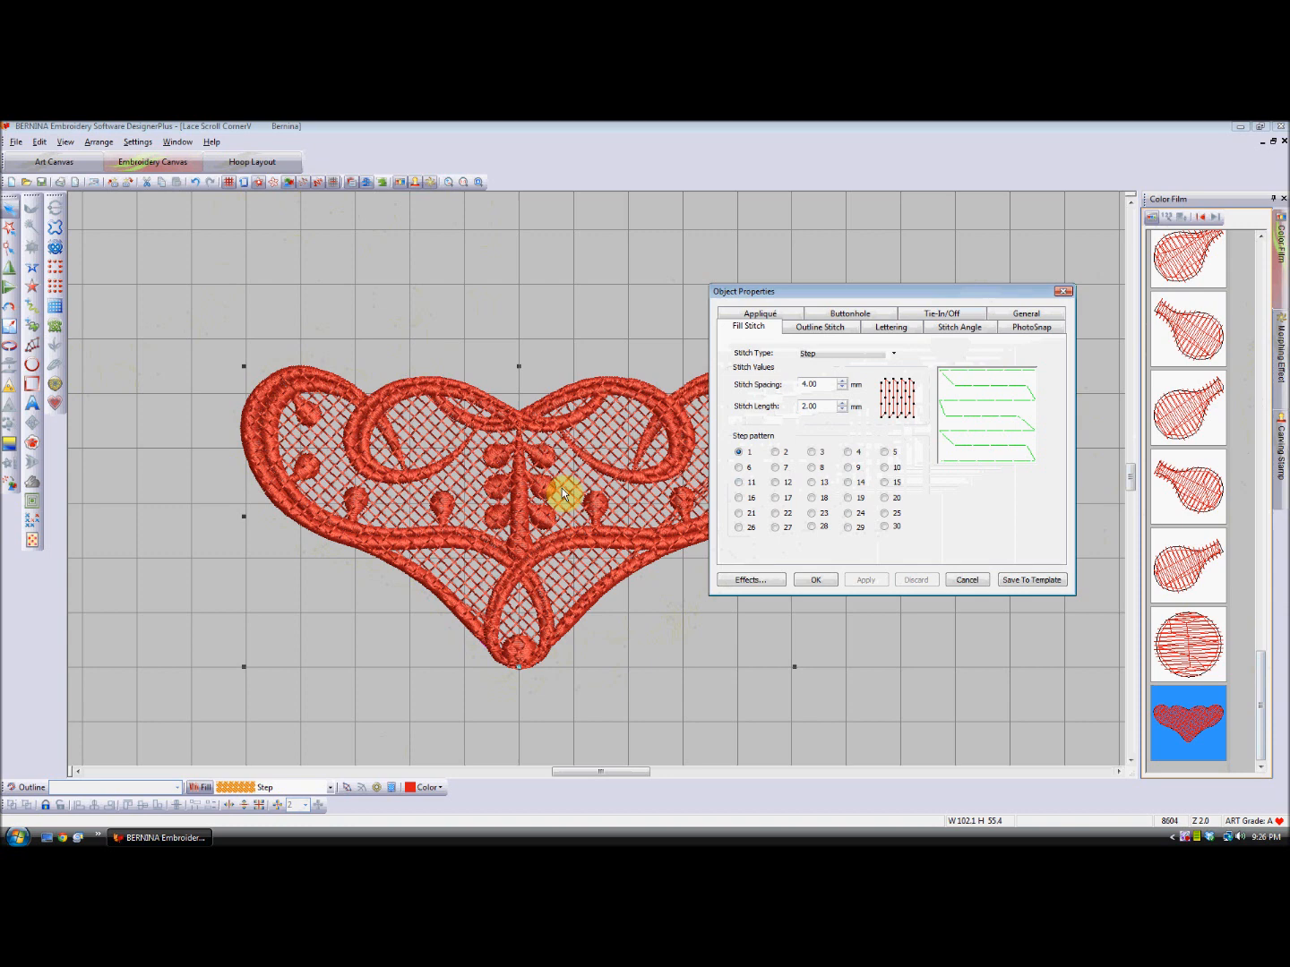
pyautogui.click(366, 181)
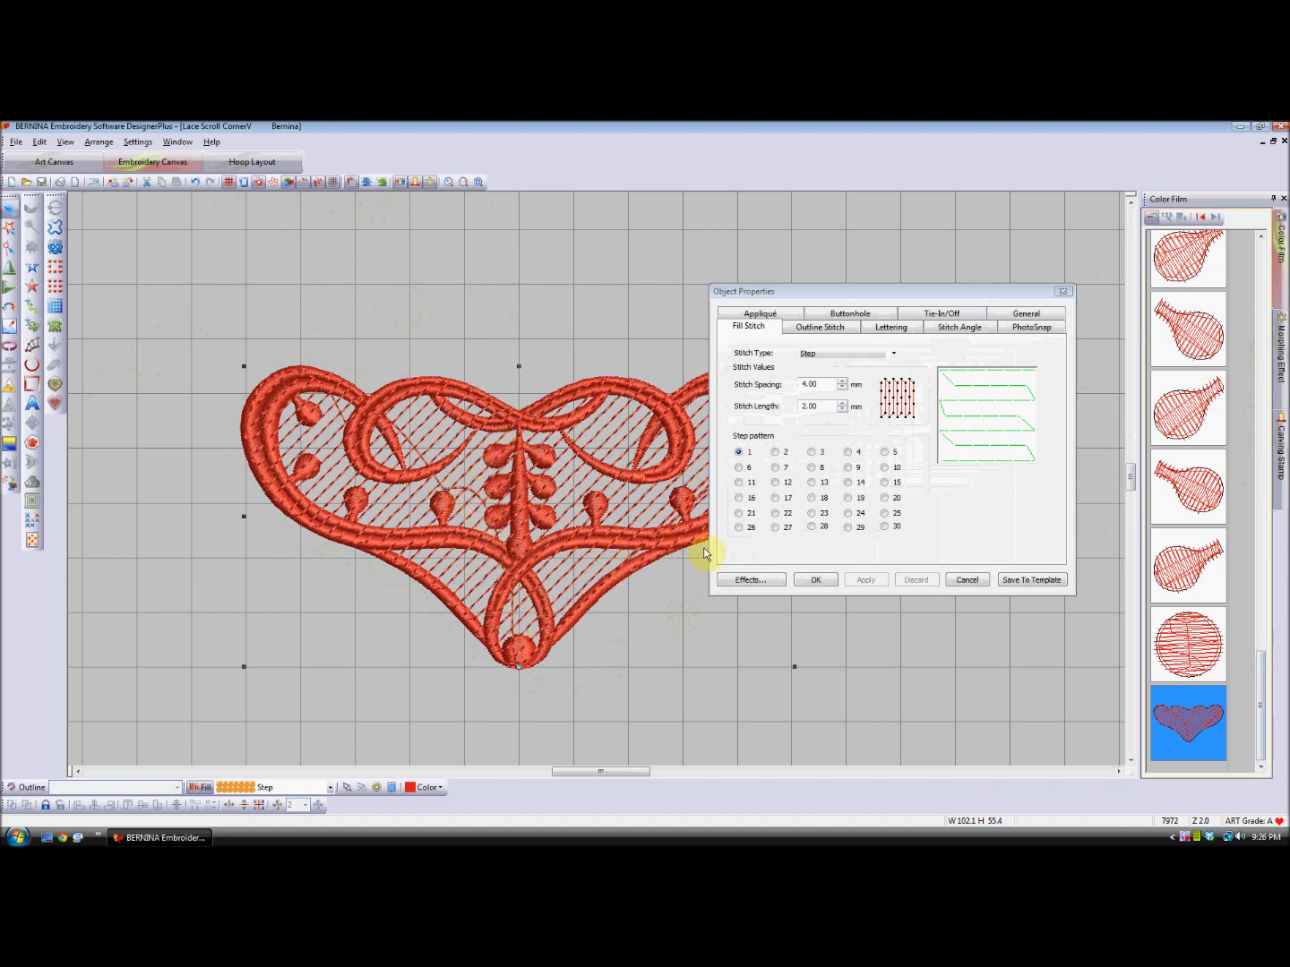
pyautogui.click(750, 580)
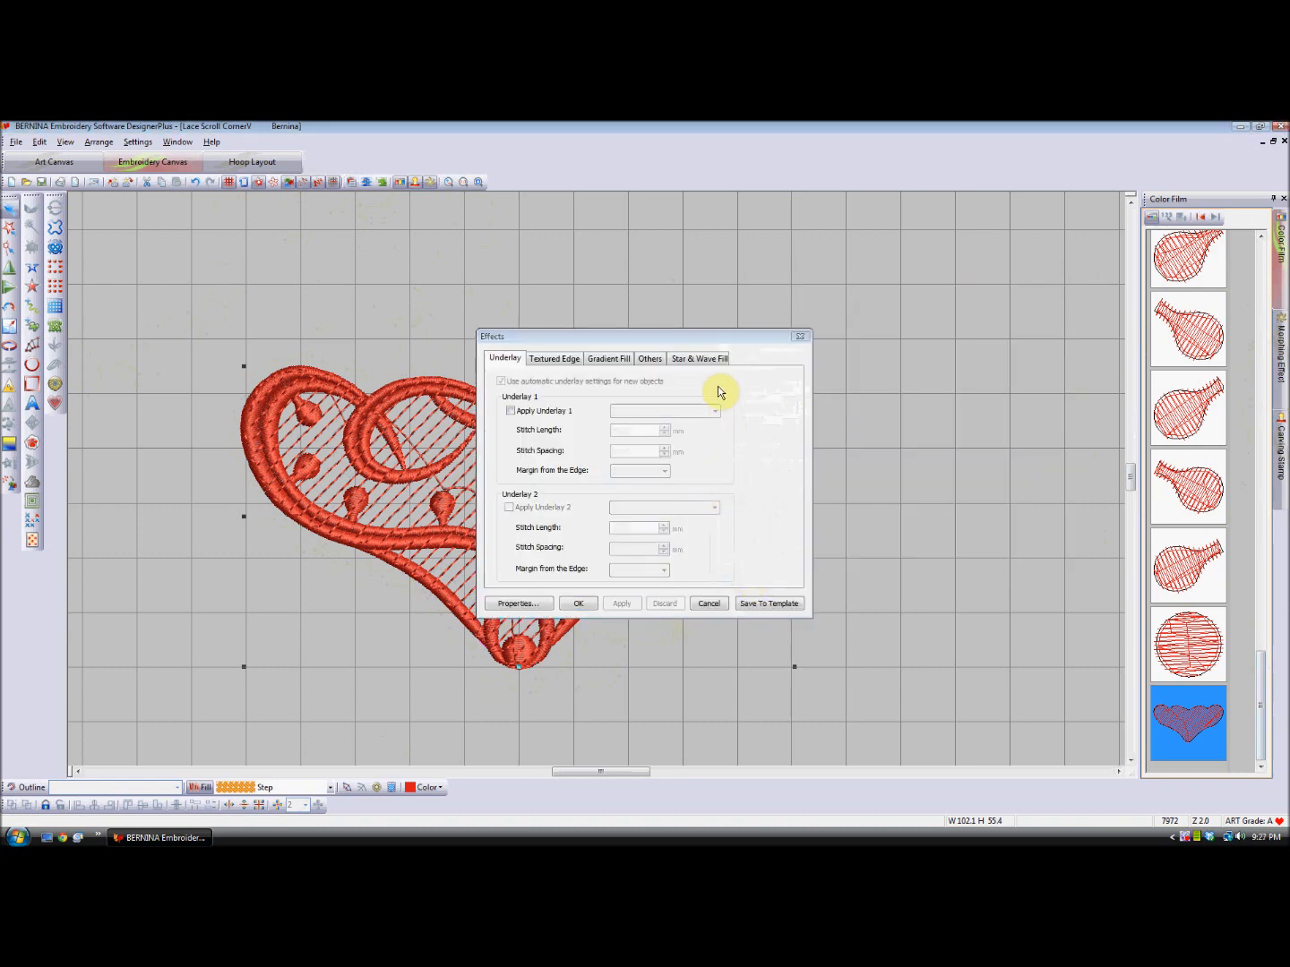
pyautogui.click(648, 359)
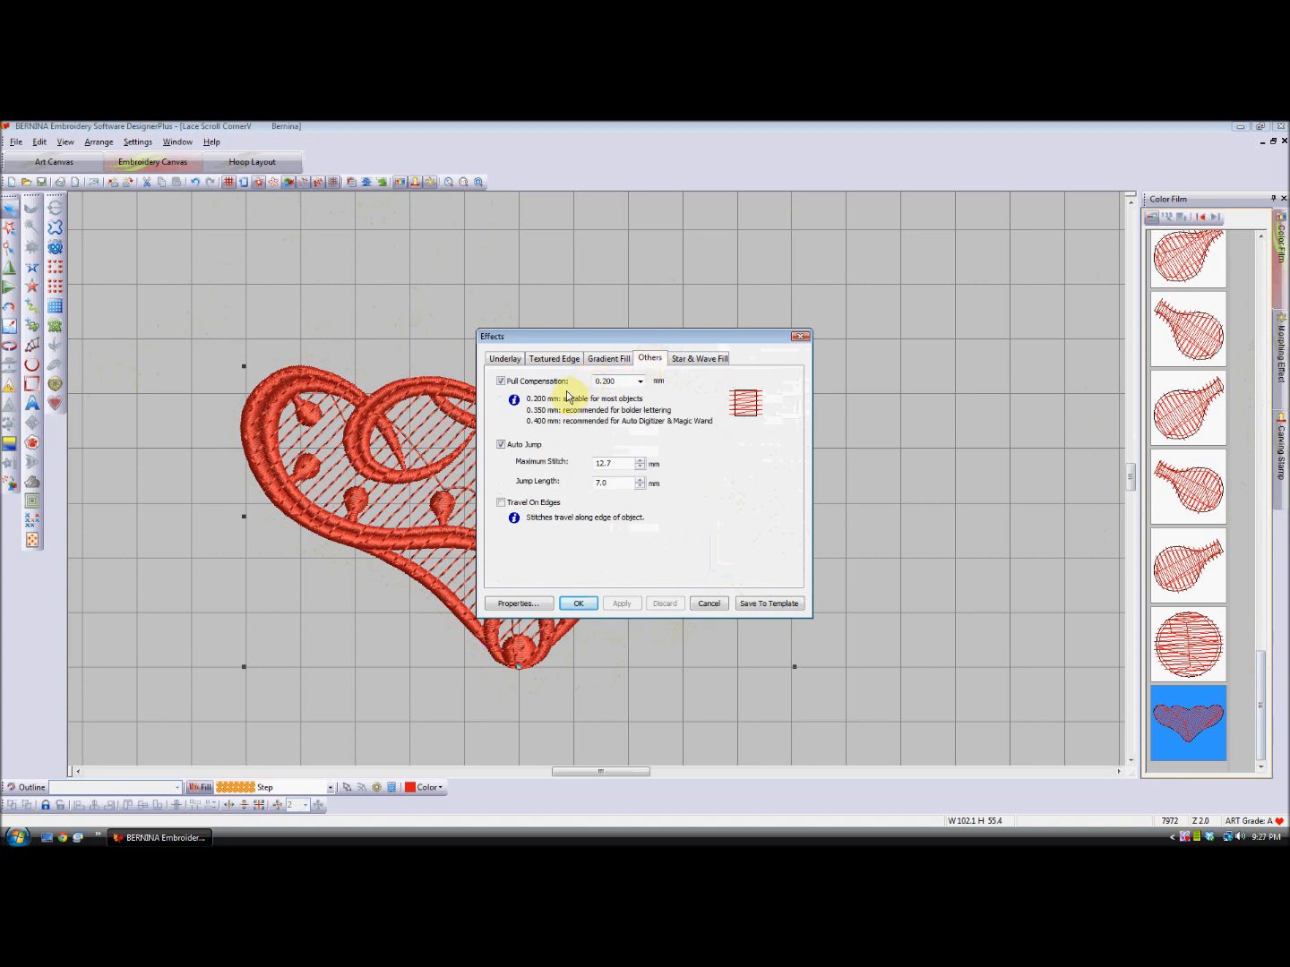
pyautogui.click(501, 503)
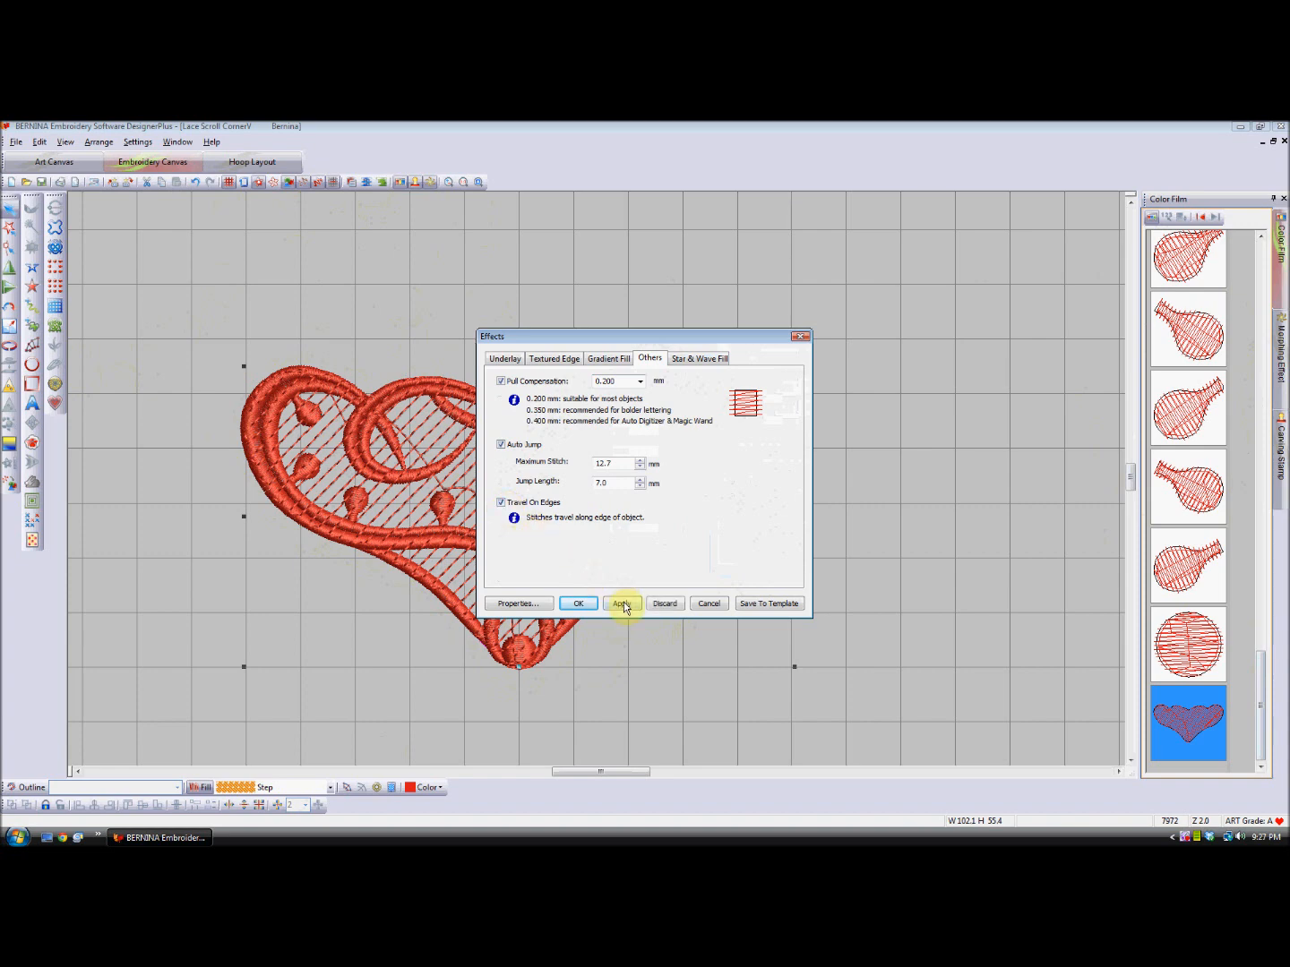
pyautogui.click(620, 603)
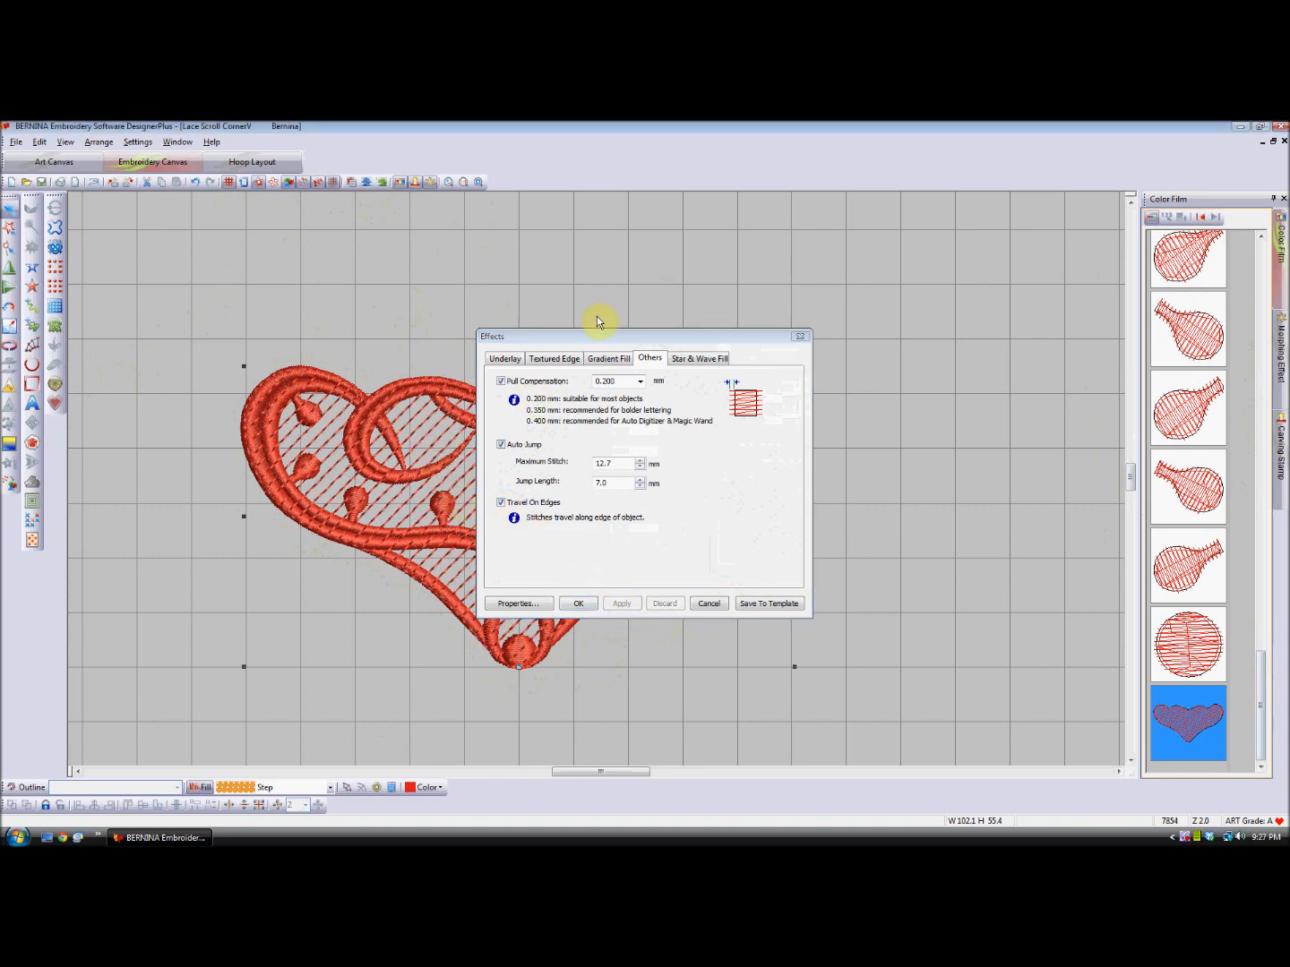
pyautogui.moveTo(596, 340); pyautogui.dragTo(833, 310)
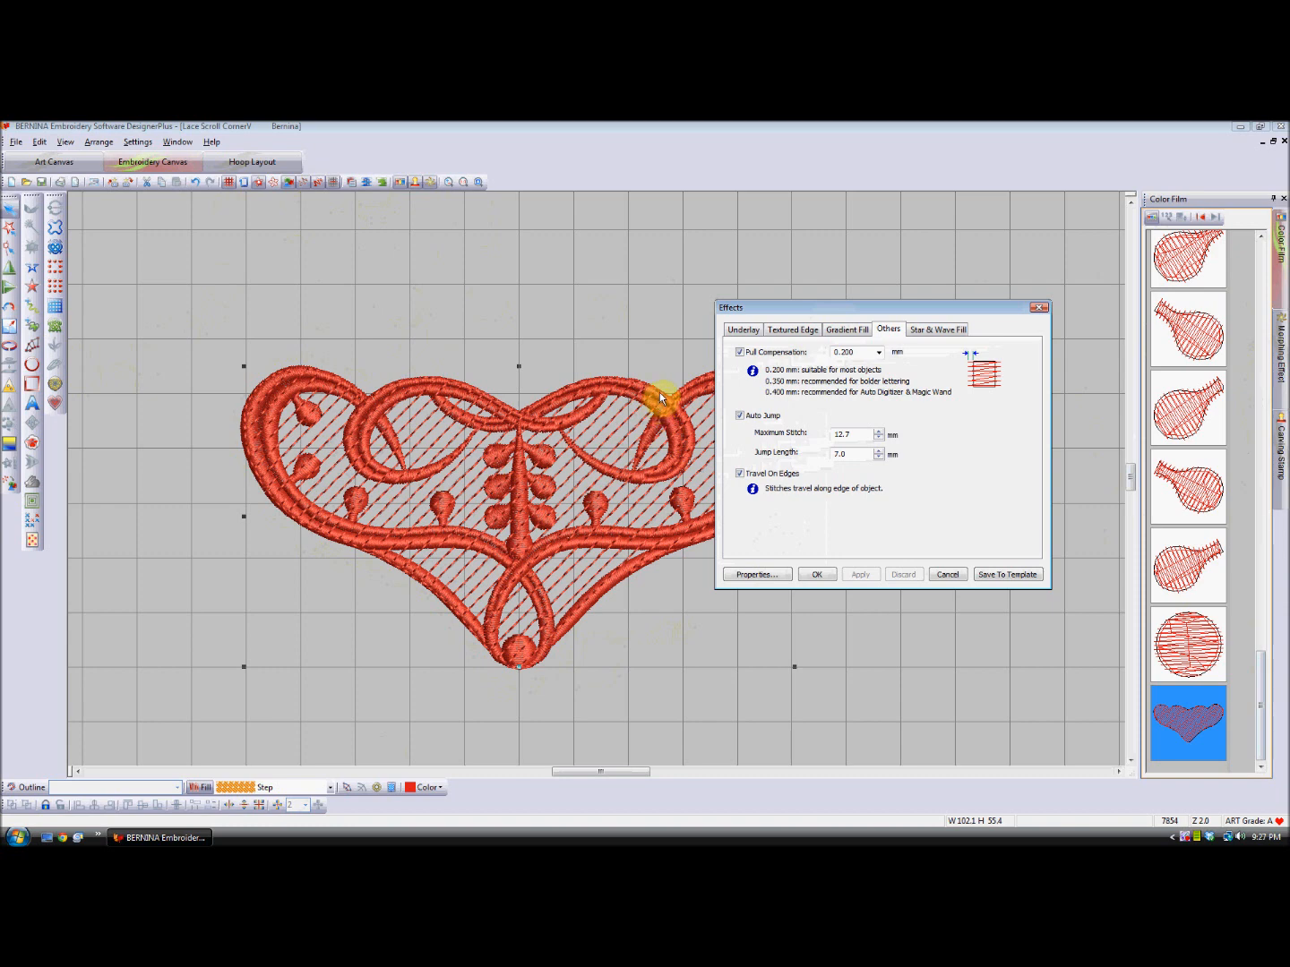
pyautogui.moveTo(810, 311); pyautogui.dragTo(932, 296)
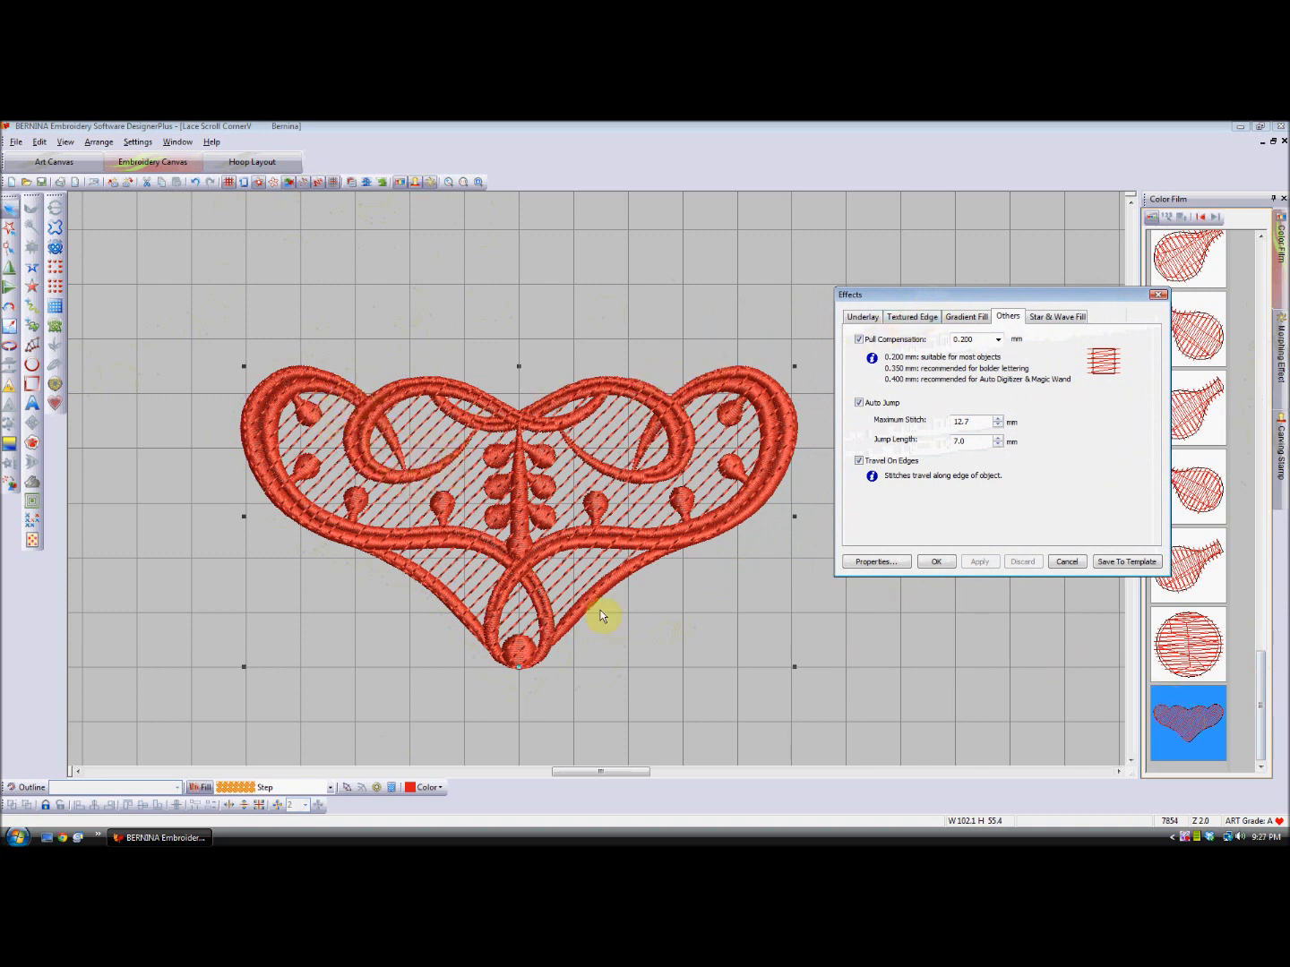
# - Duplicate the open background fill in place twice, giving three stacked copies at the end of the stitching sequence
pyautogui.click(9, 350)
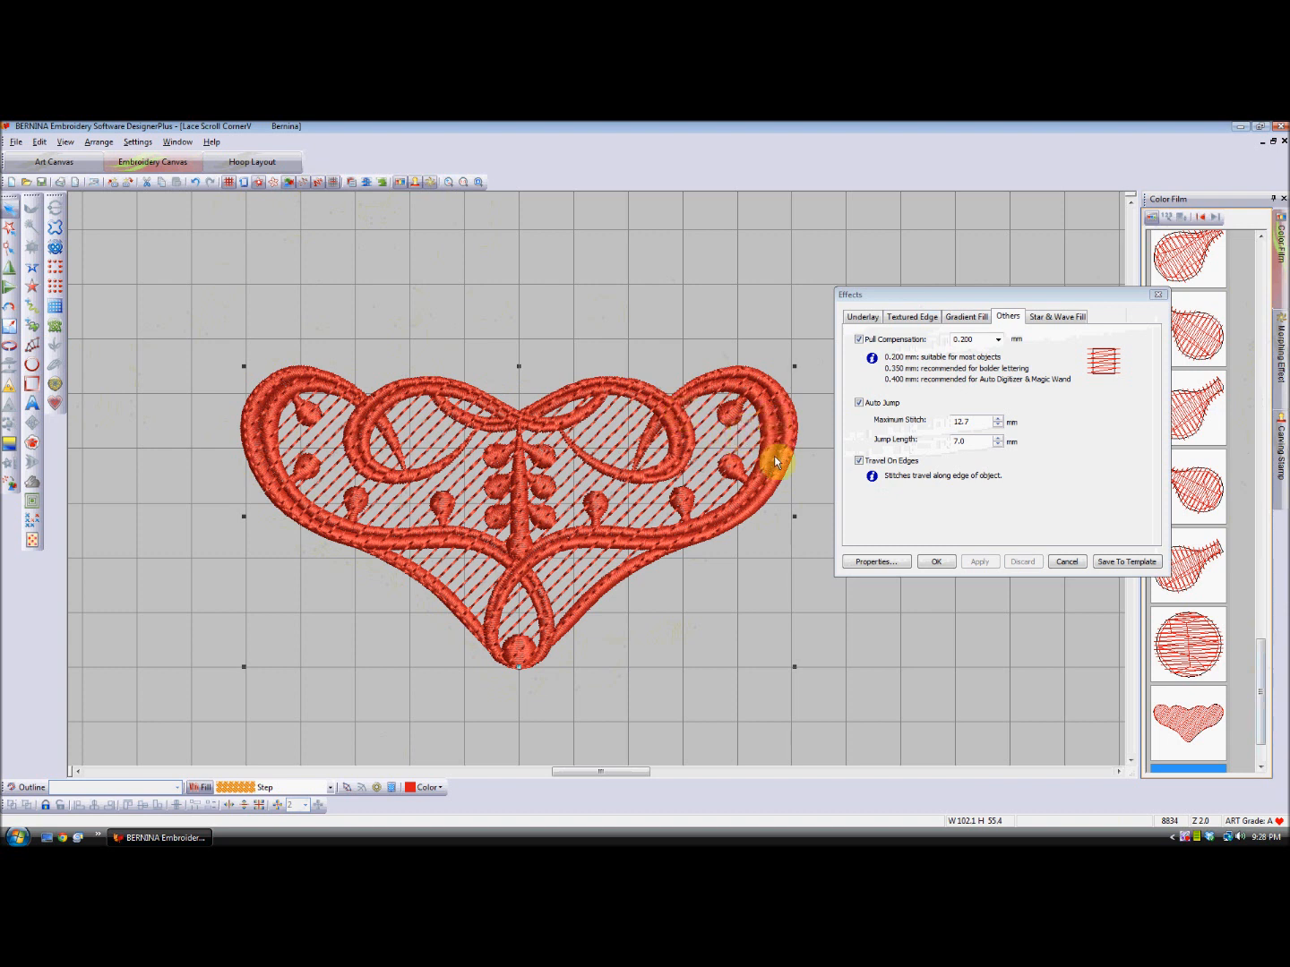
pyautogui.click(1174, 722)
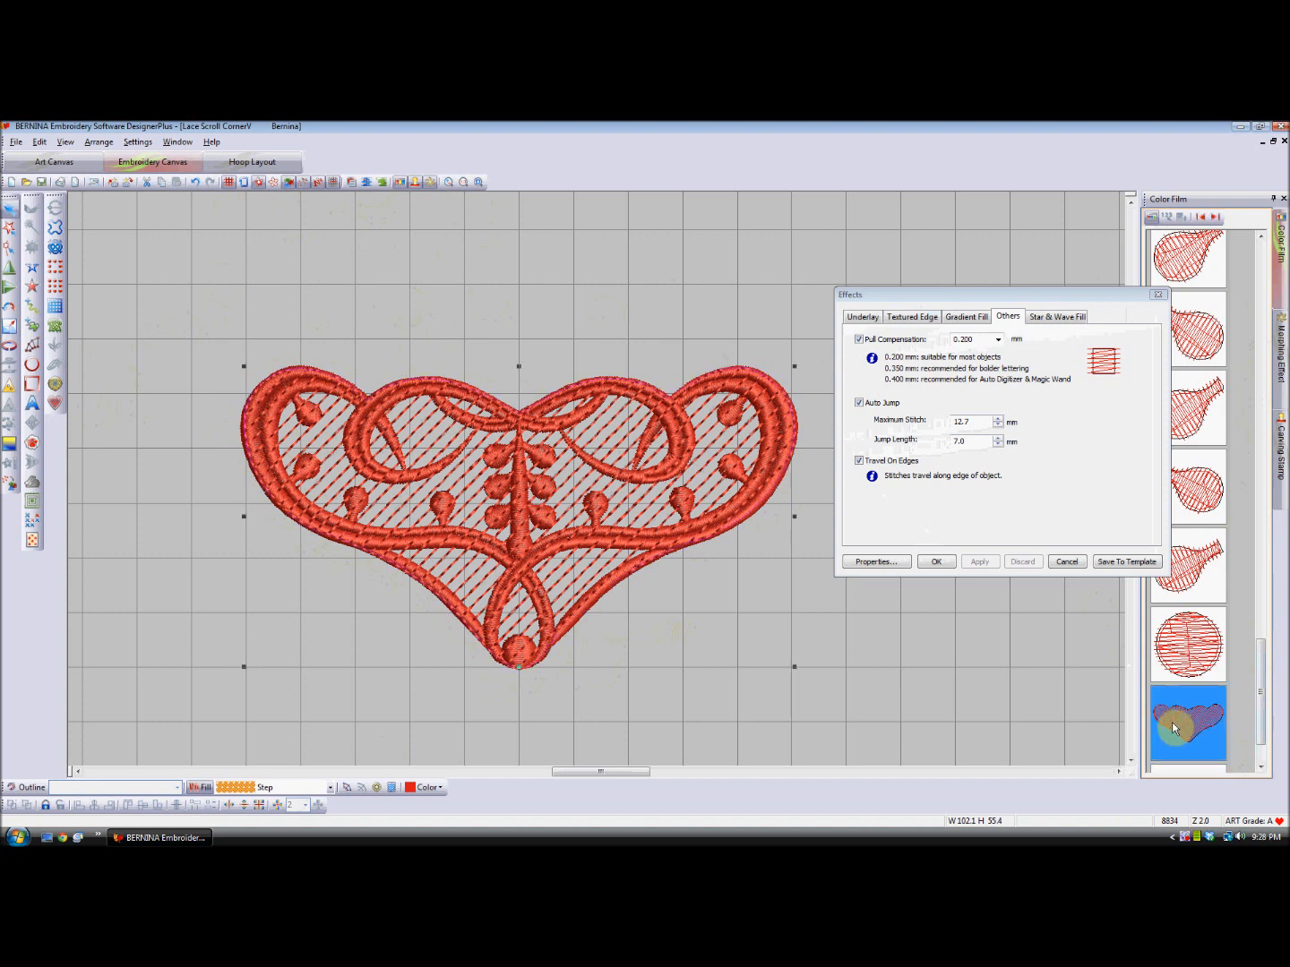
pyautogui.moveTo(1259, 665); pyautogui.dragTo(1264, 682)
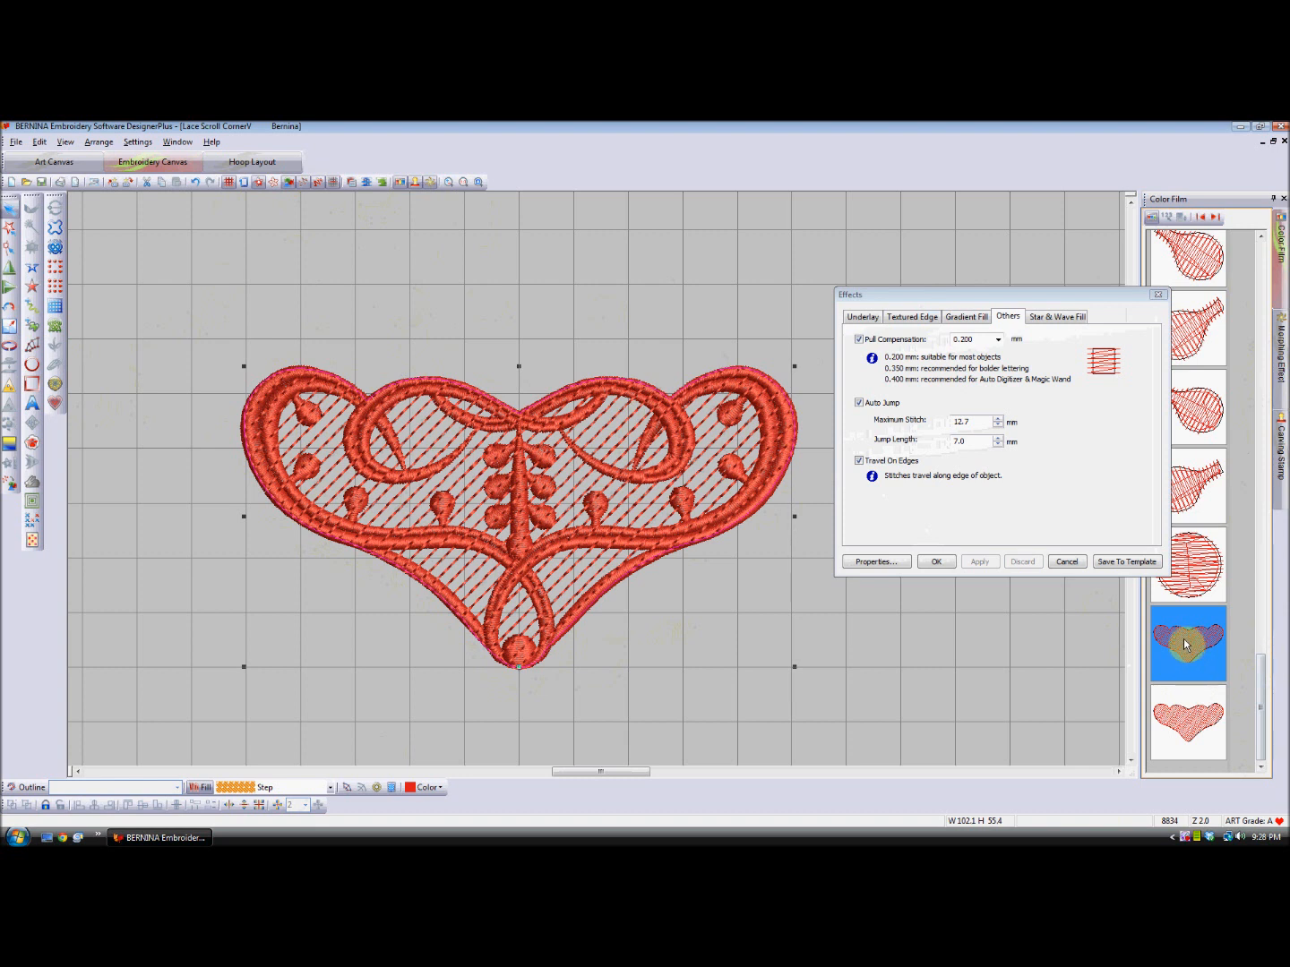
pyautogui.click(175, 182)
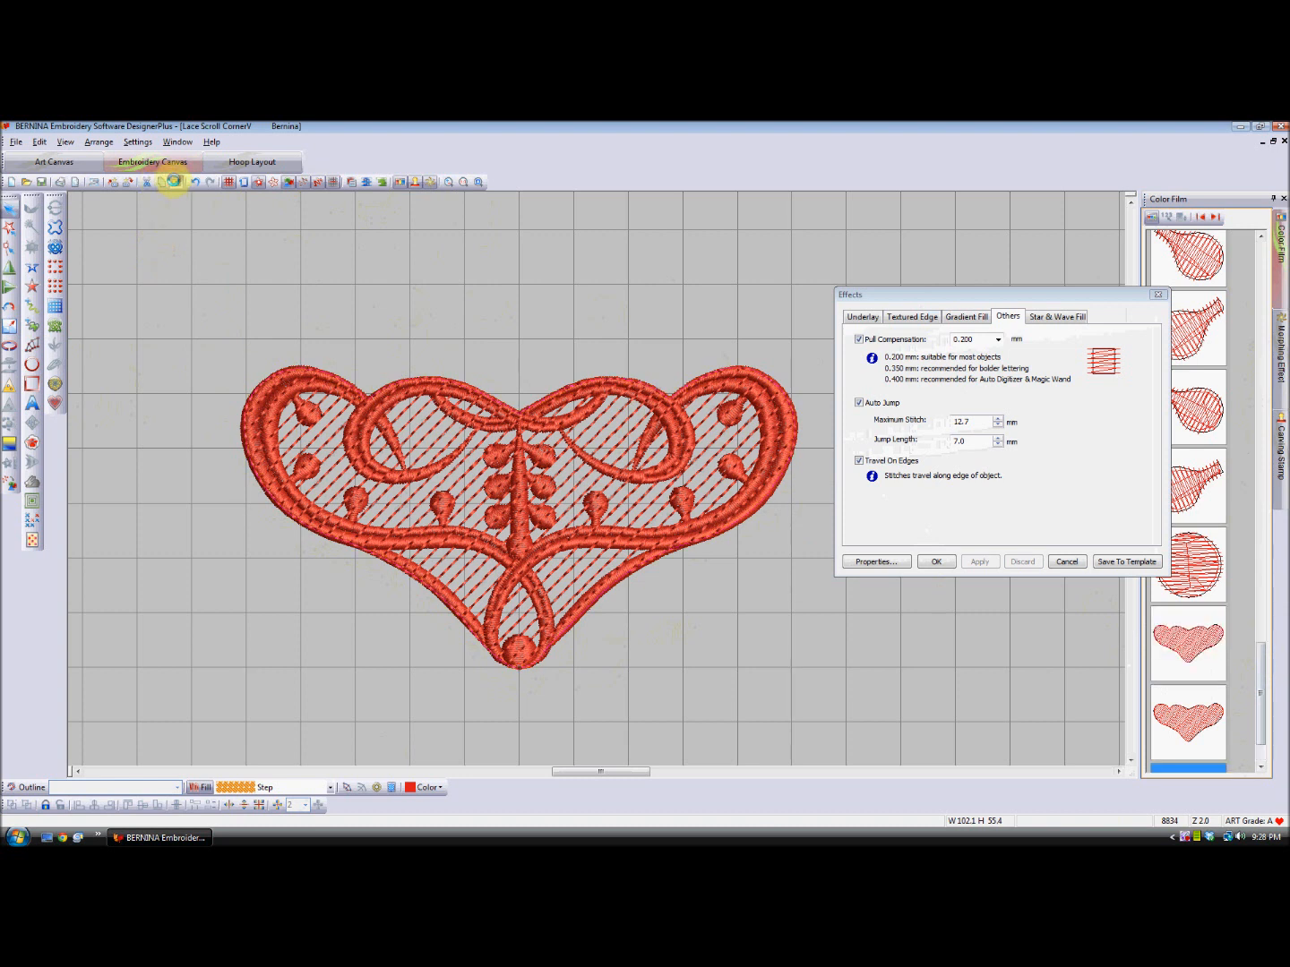
pyautogui.moveTo(1257, 654); pyautogui.dragTo(1263, 690)
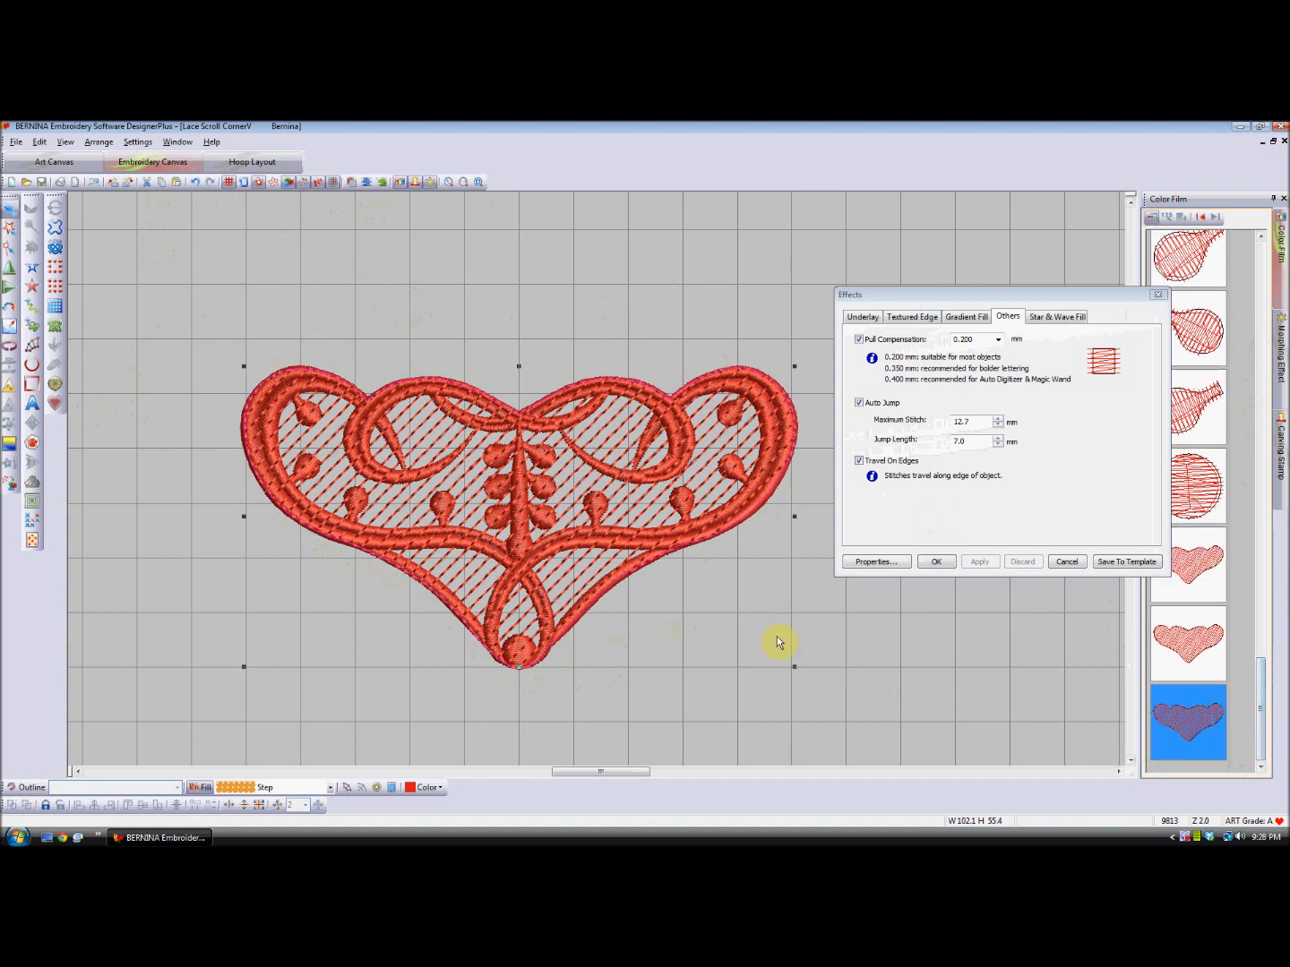
# - Reshape the last background fill copy's stitch angle to about 135° so its rows cross the other copies' diagonal rows
pyautogui.click(10, 251)
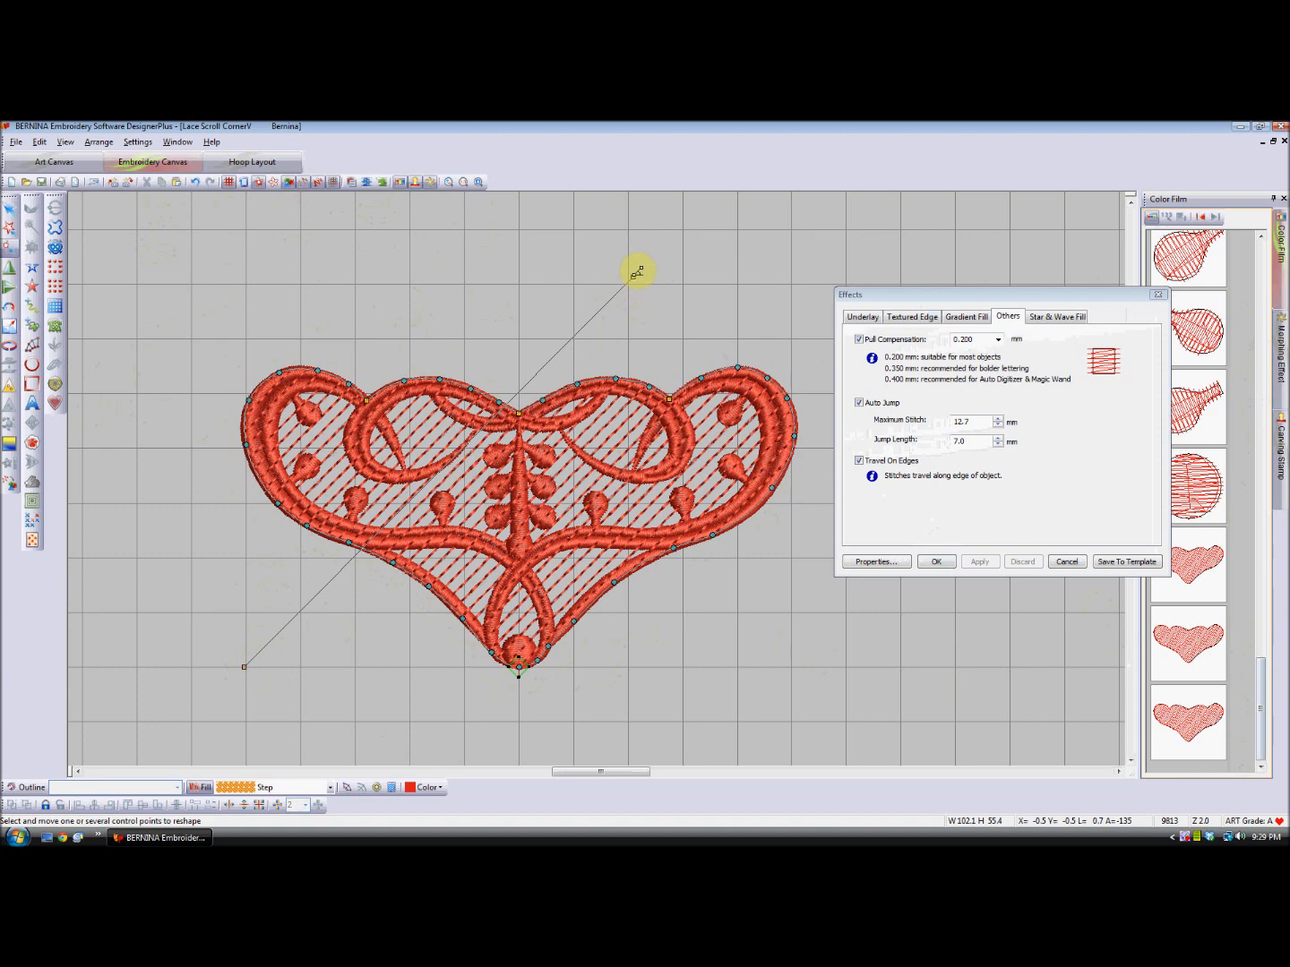
pyautogui.moveTo(636, 270); pyautogui.dragTo(459, 622)
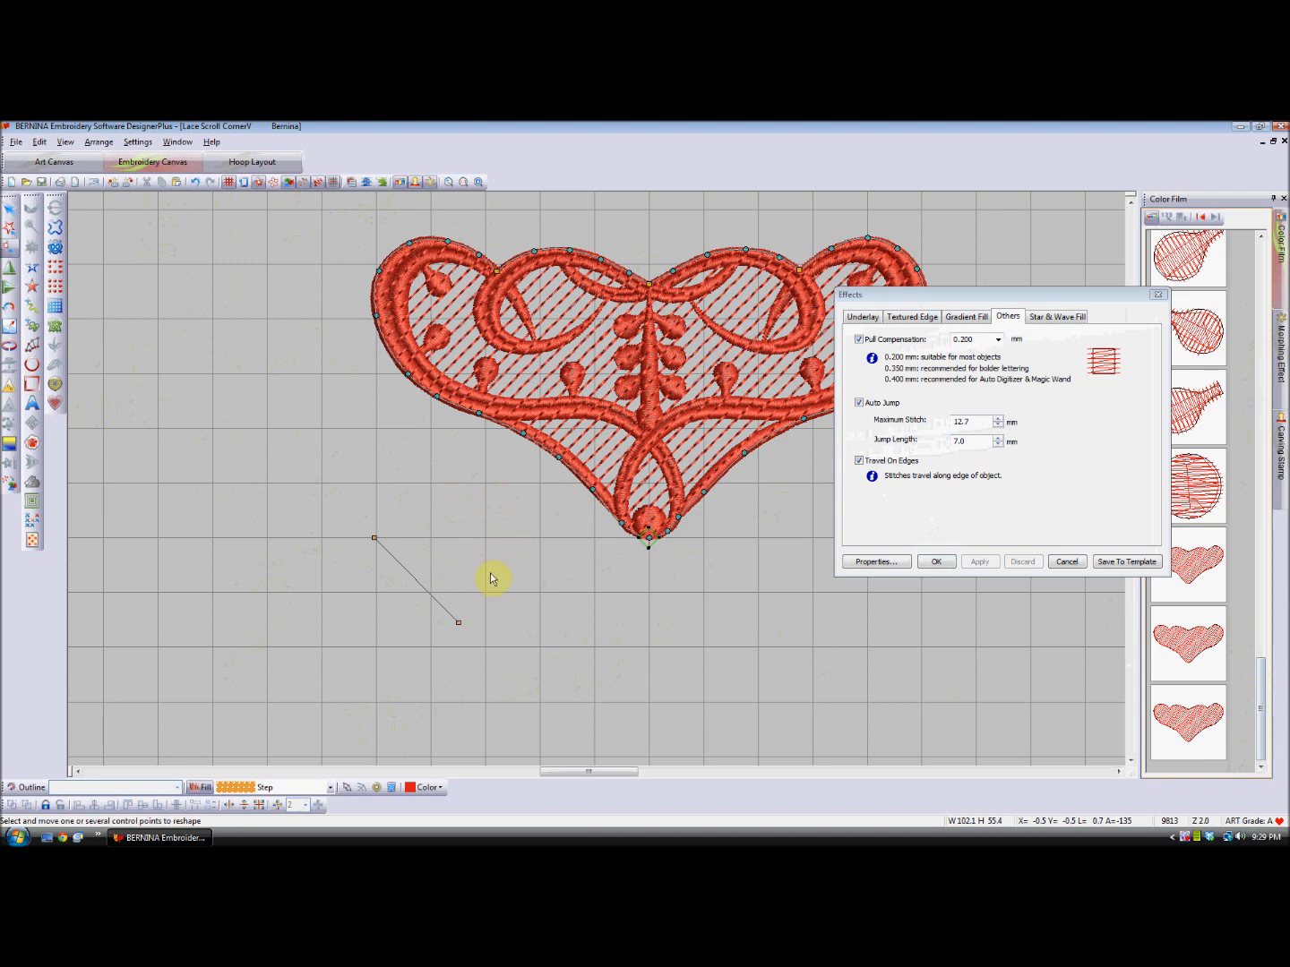
pyautogui.click(518, 531)
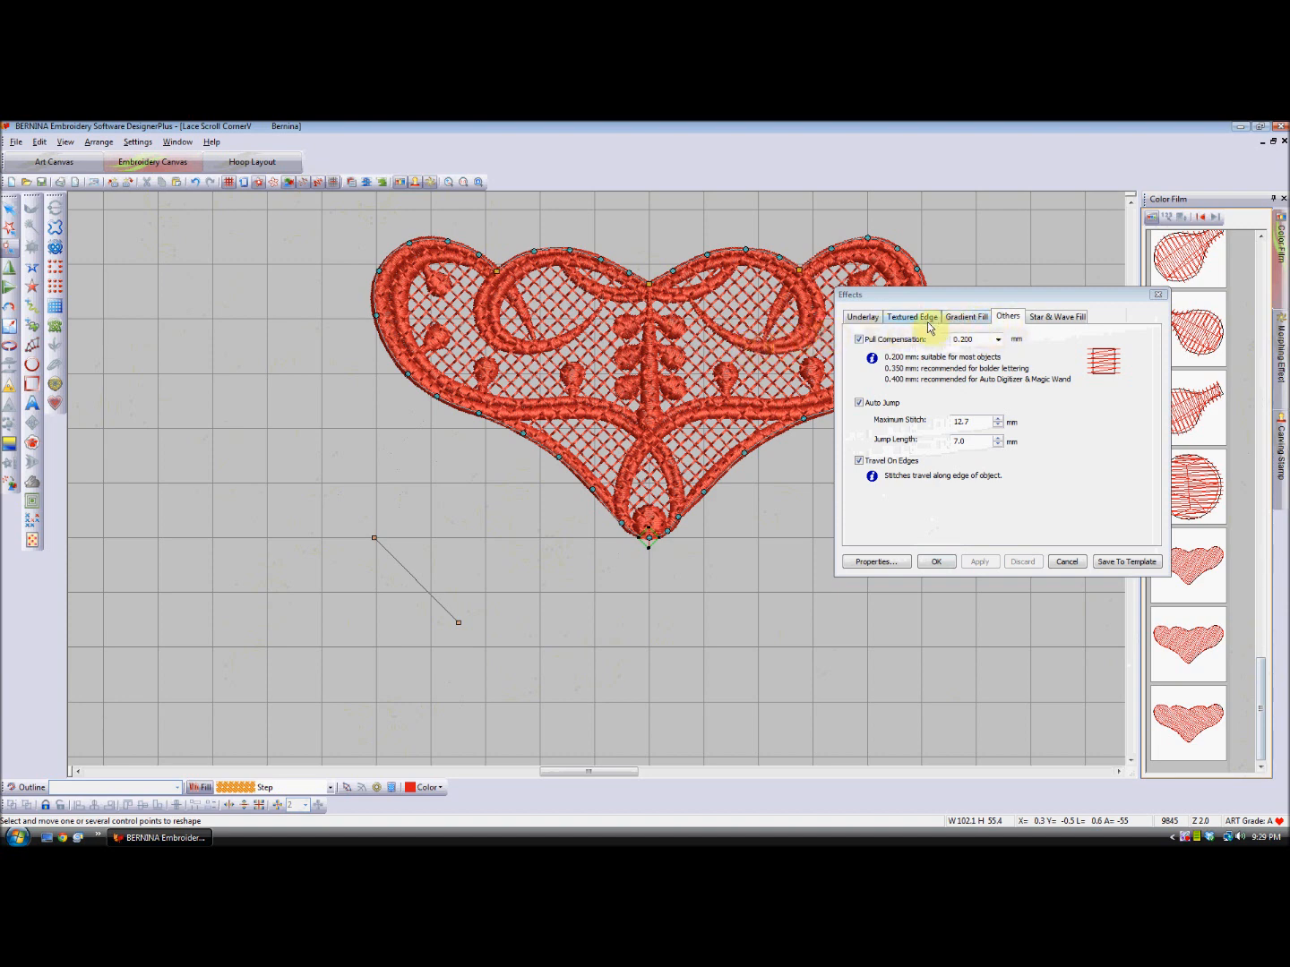
# - Check the reshaped background fill's stitch angle in its object properties
pyautogui.click(876, 561)
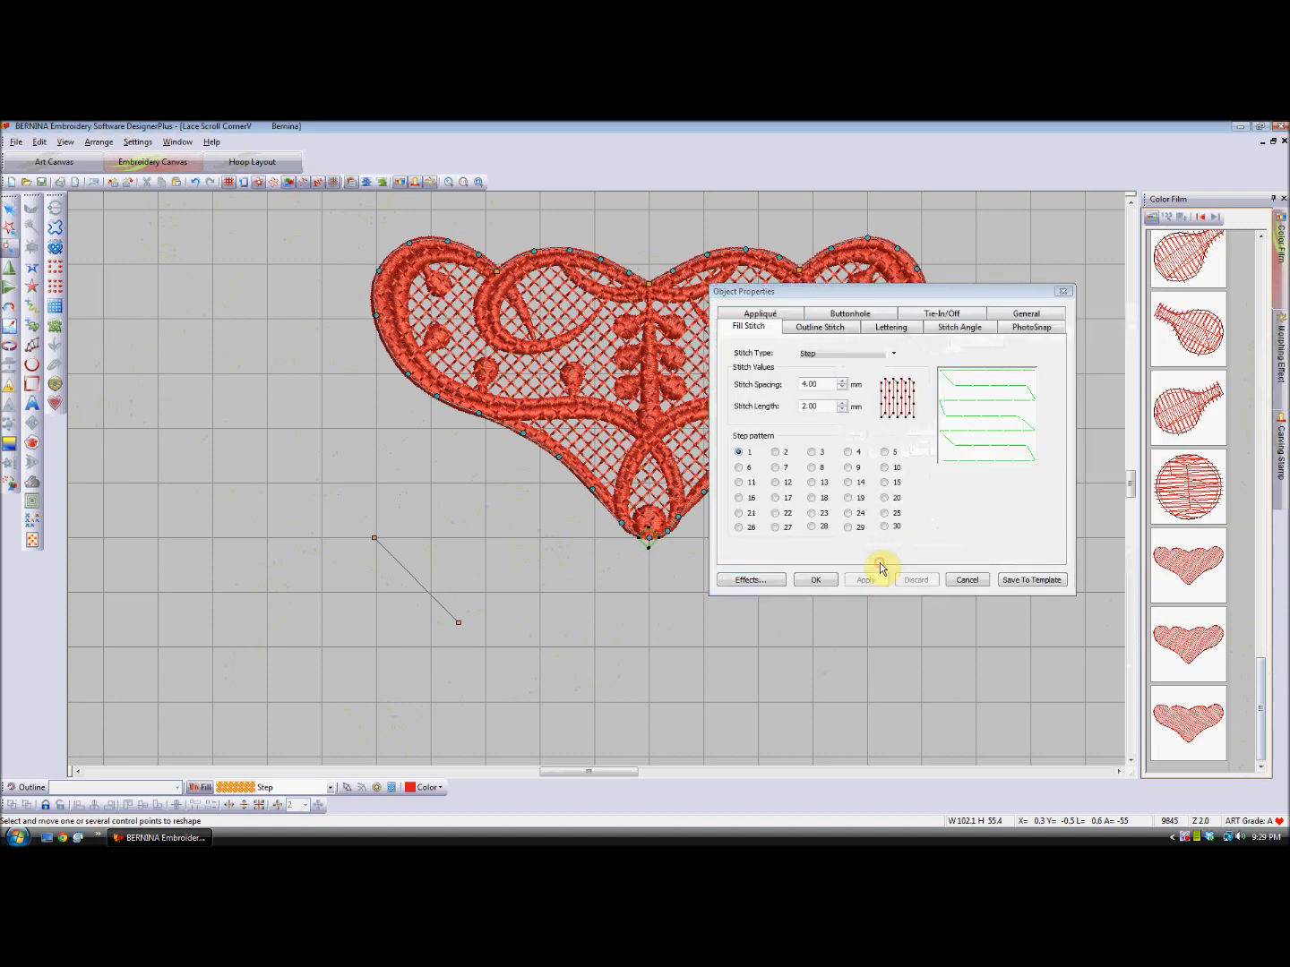
pyautogui.click(1035, 316)
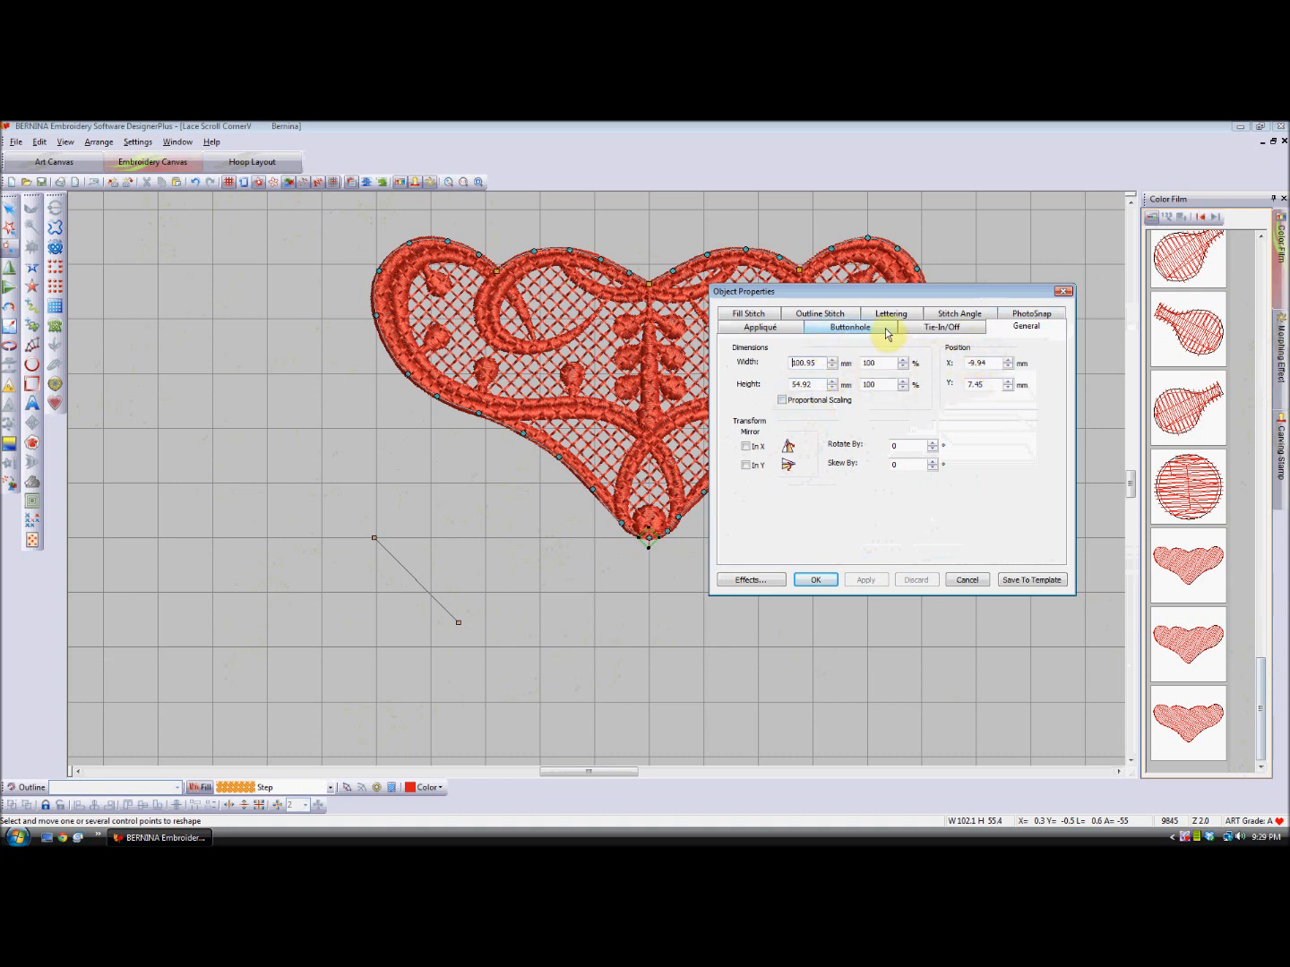
pyautogui.click(972, 316)
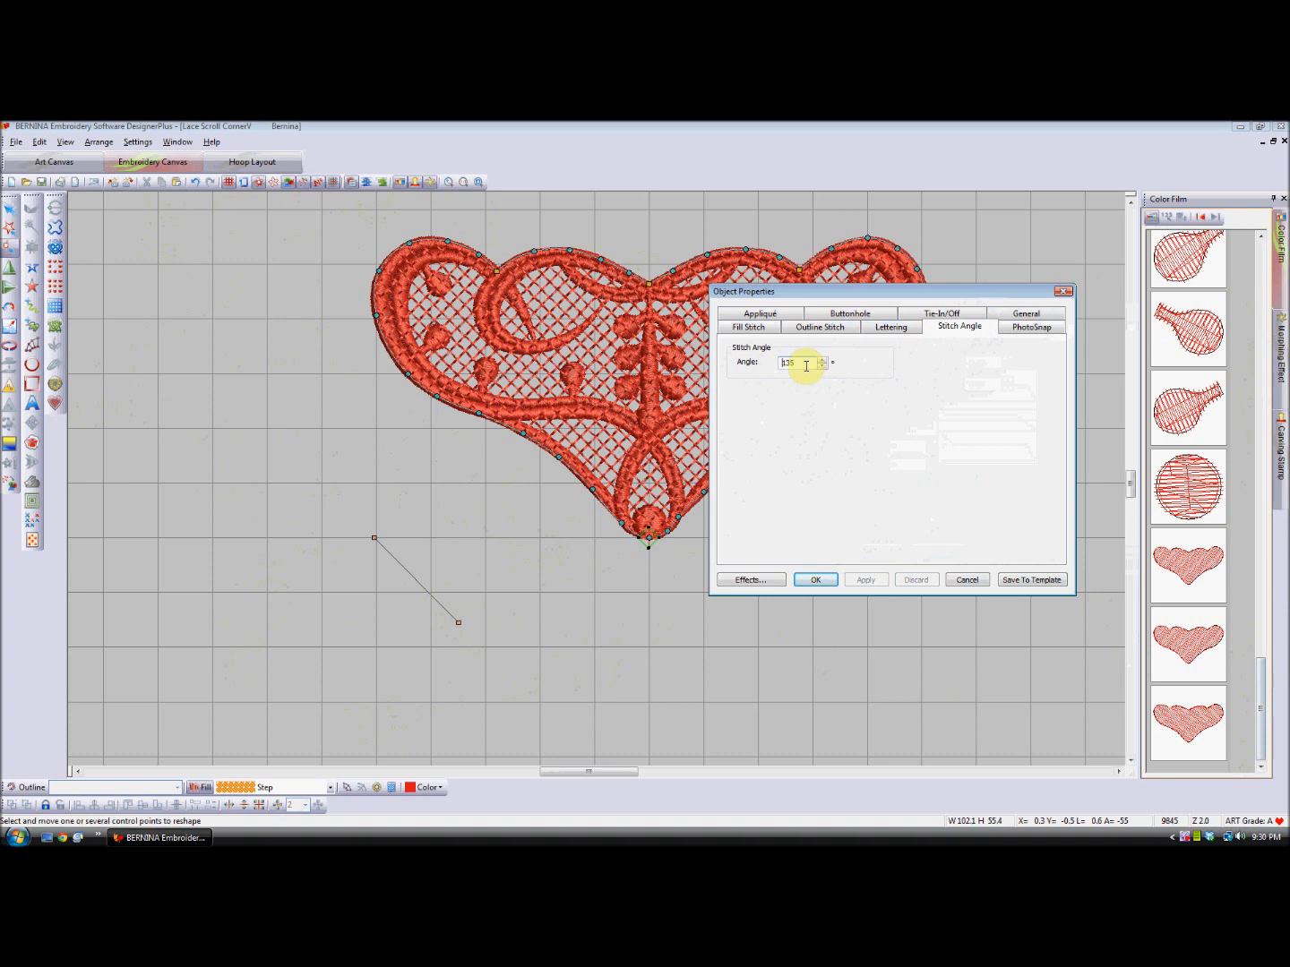
pyautogui.click(812, 579)
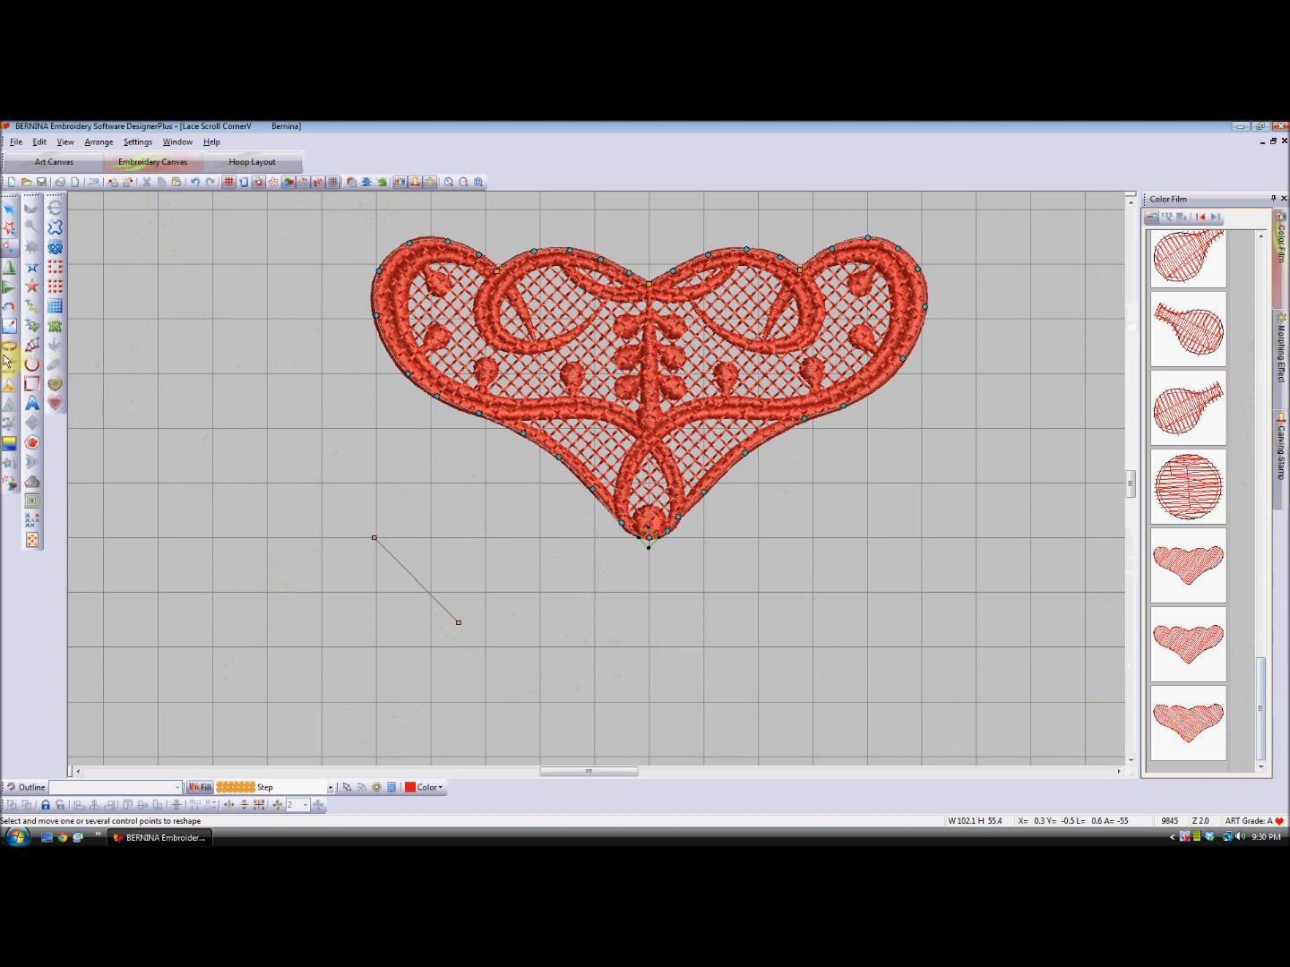
# - Duplicate the cross-angled background fill in place and group all four background fills at the end of the stitching sequence
pyautogui.click(1188, 726)
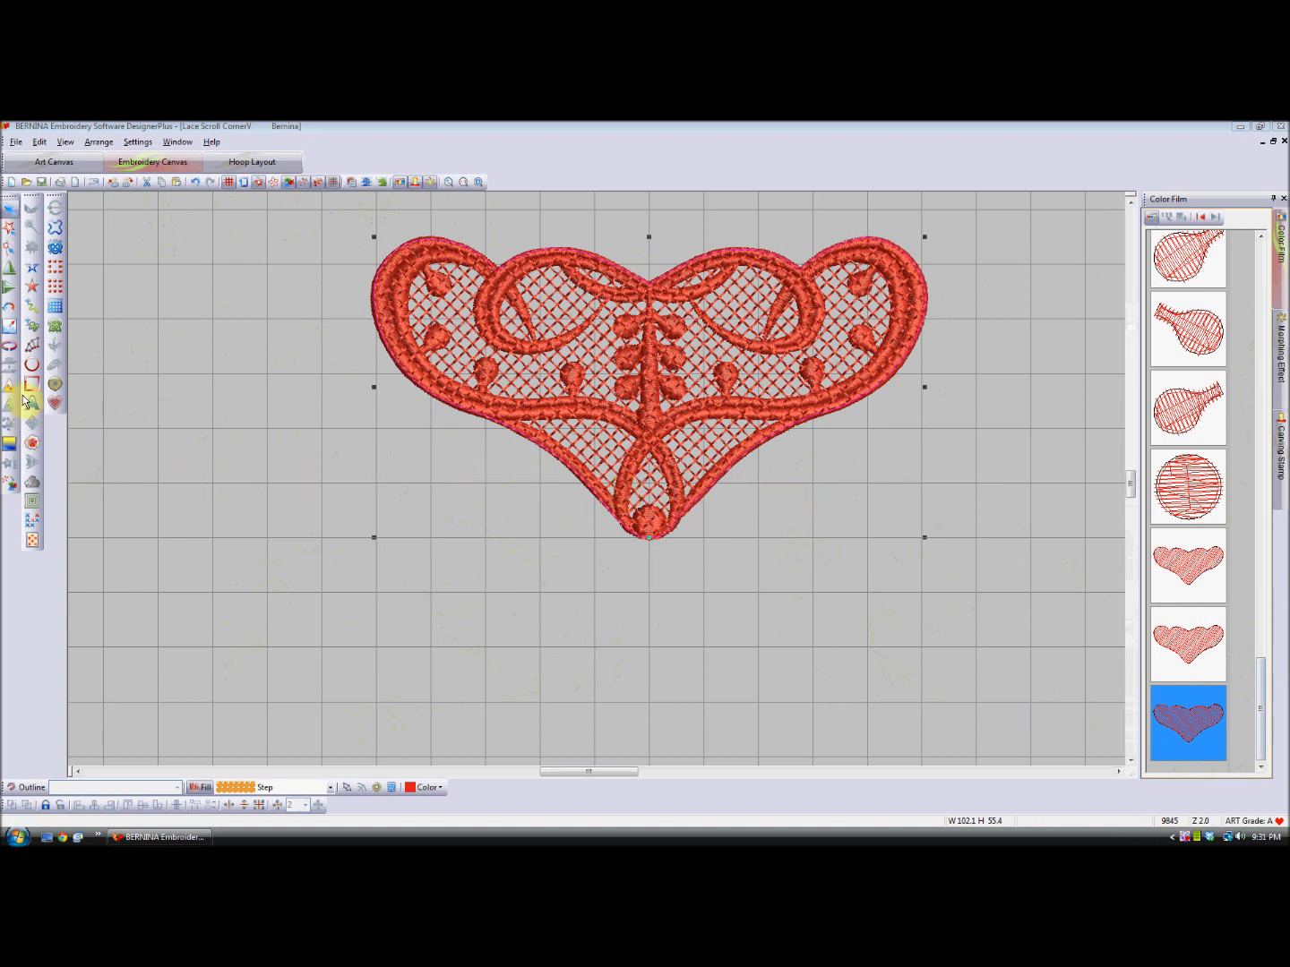
pyautogui.click(9, 344)
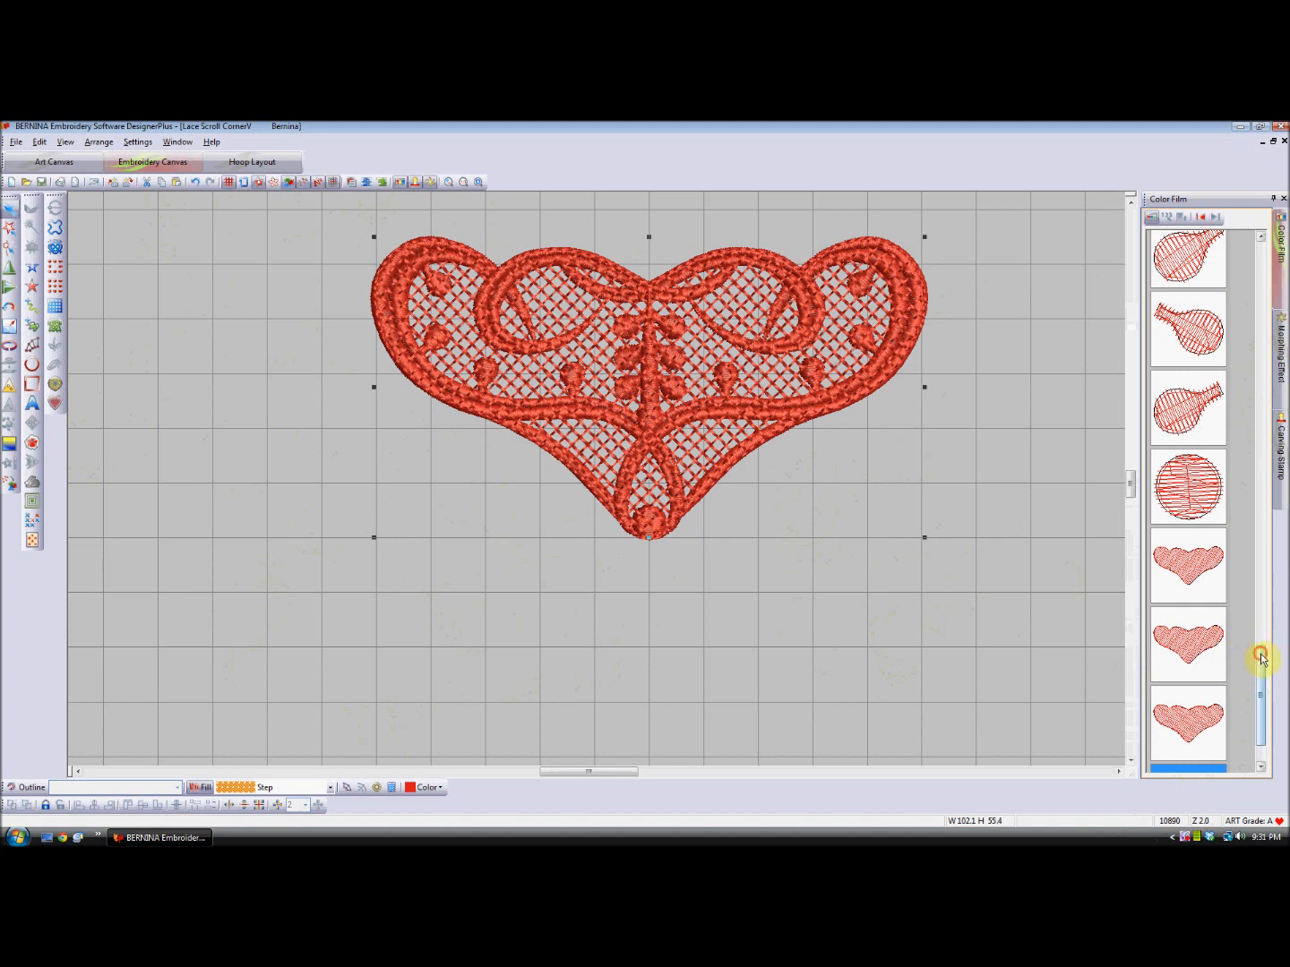
pyautogui.moveTo(1262, 663); pyautogui.dragTo(1263, 686)
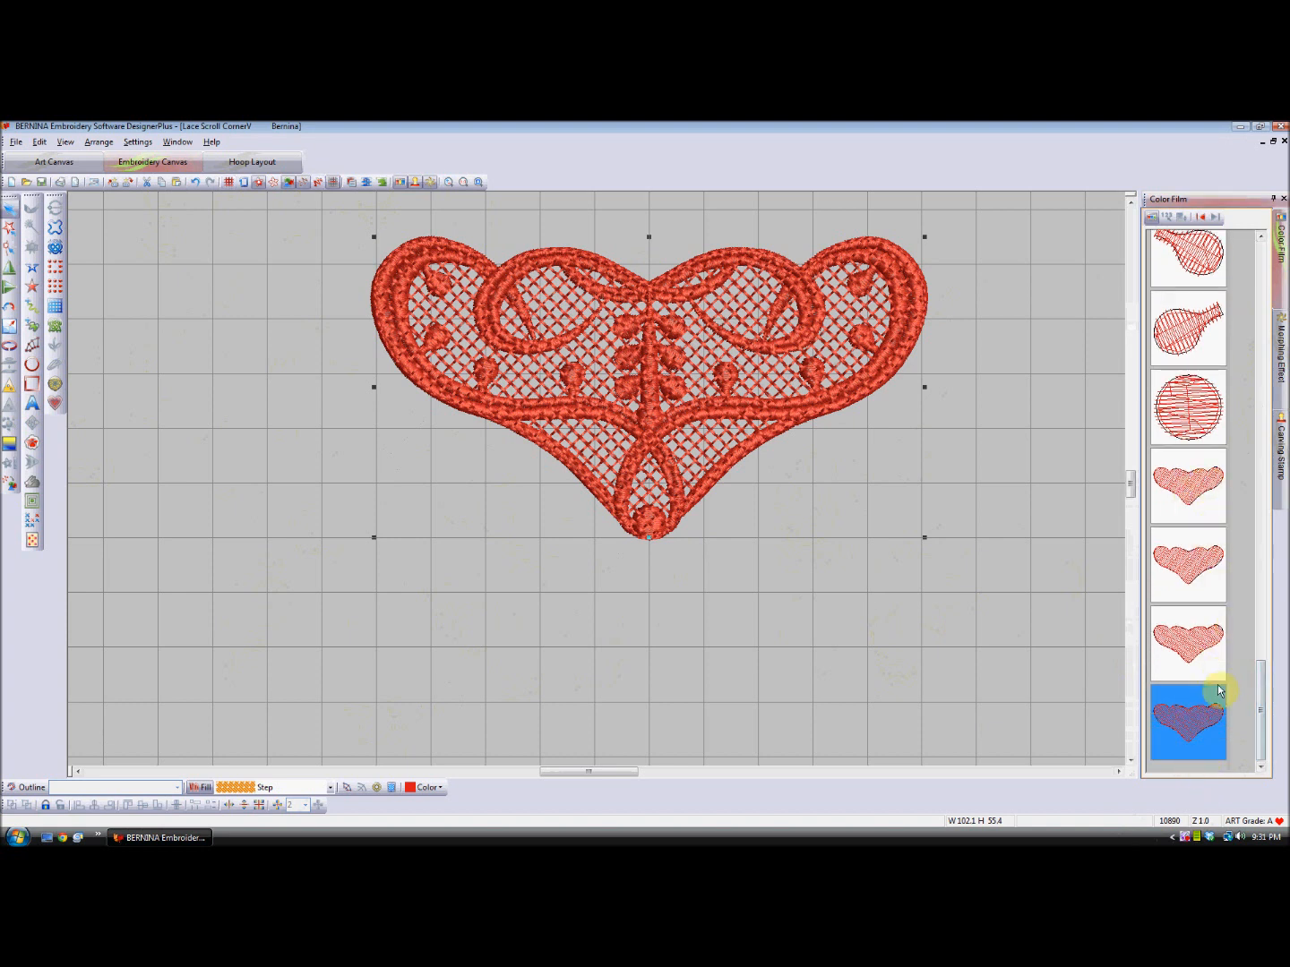
pyautogui.click(1188, 488)
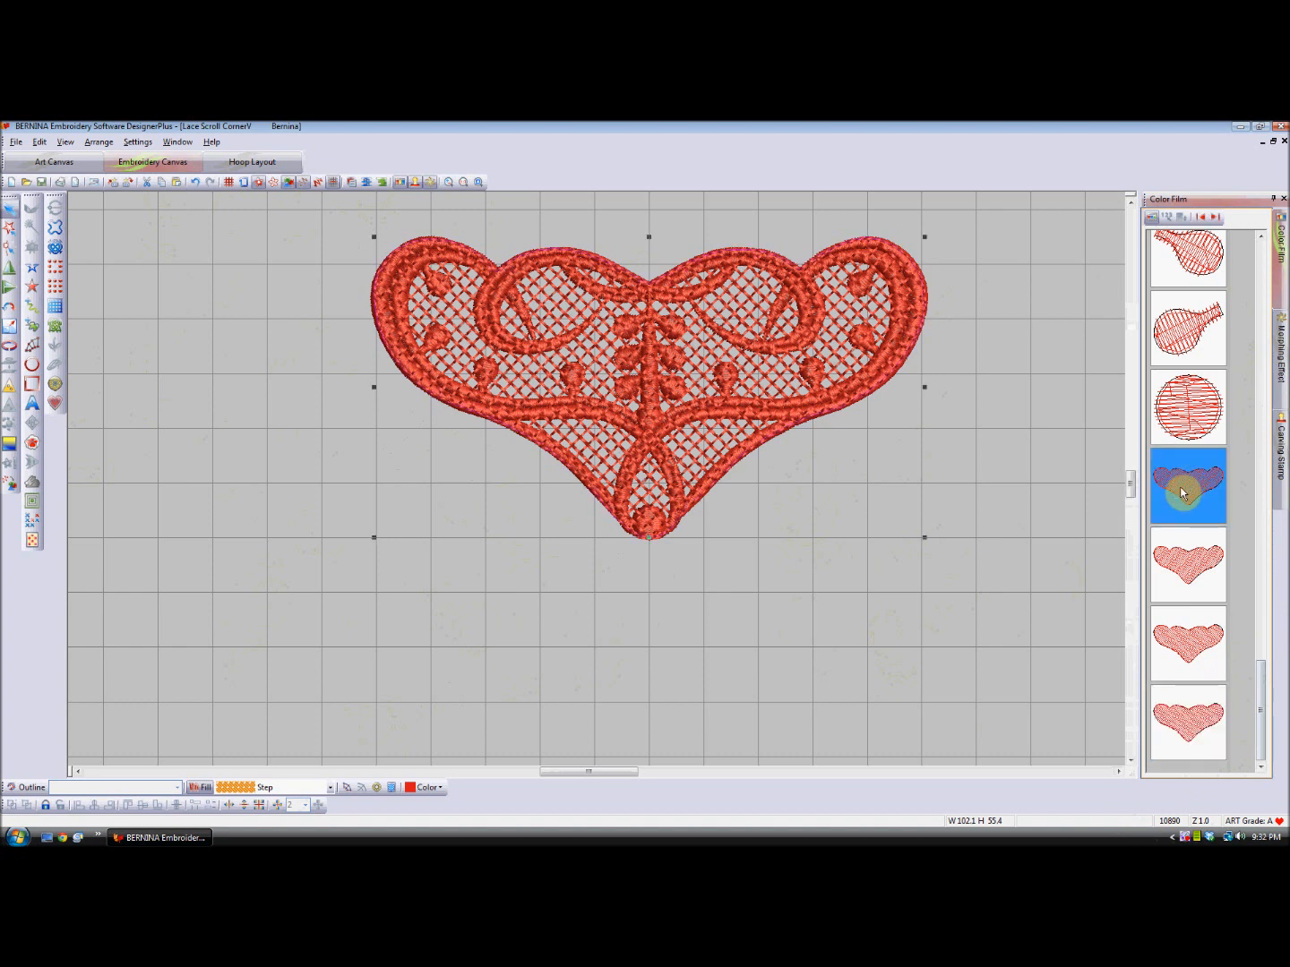
pyautogui.keyDown('shift'); pyautogui.click(1190, 732); pyautogui.keyUp('shift')
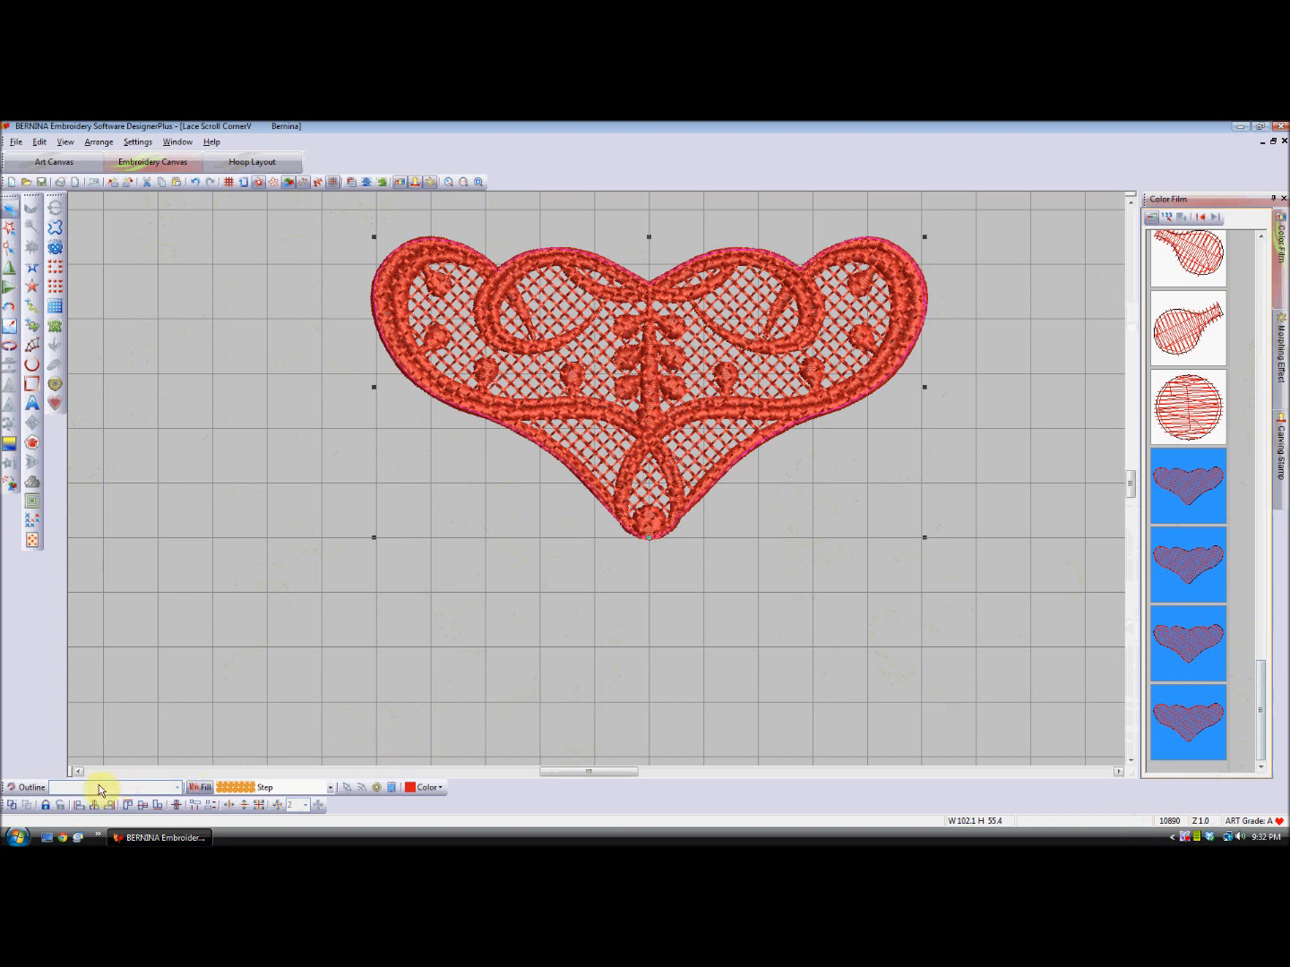
pyautogui.click(12, 810)
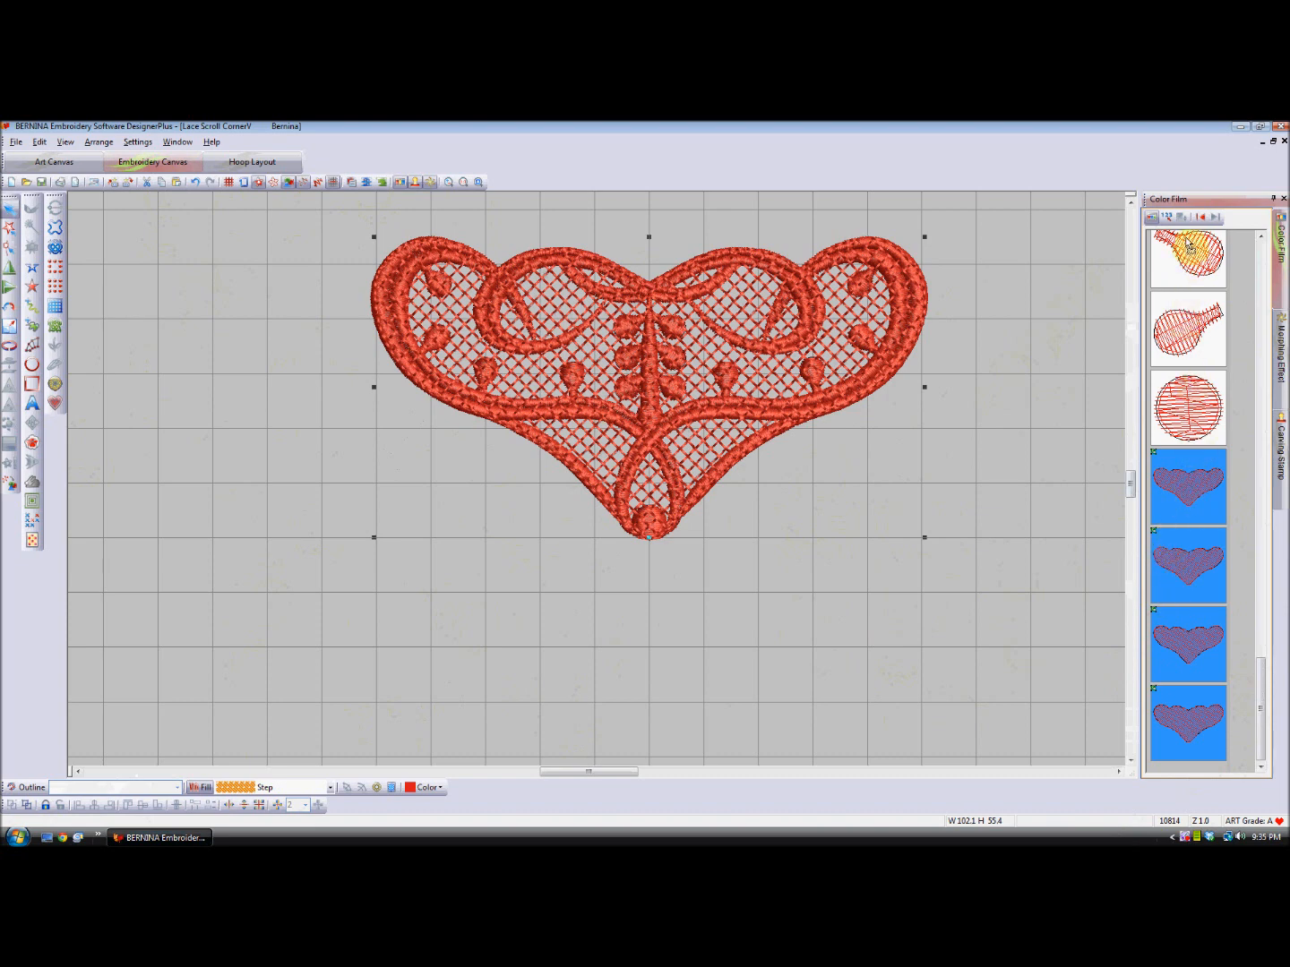
# - Move the grouped background fills to the start of the stitching sequence, behind the satin scrolls, and clear the selection
pyautogui.scroll(3, 1189, 239)
pyautogui.scroll(10, 1189, 238)
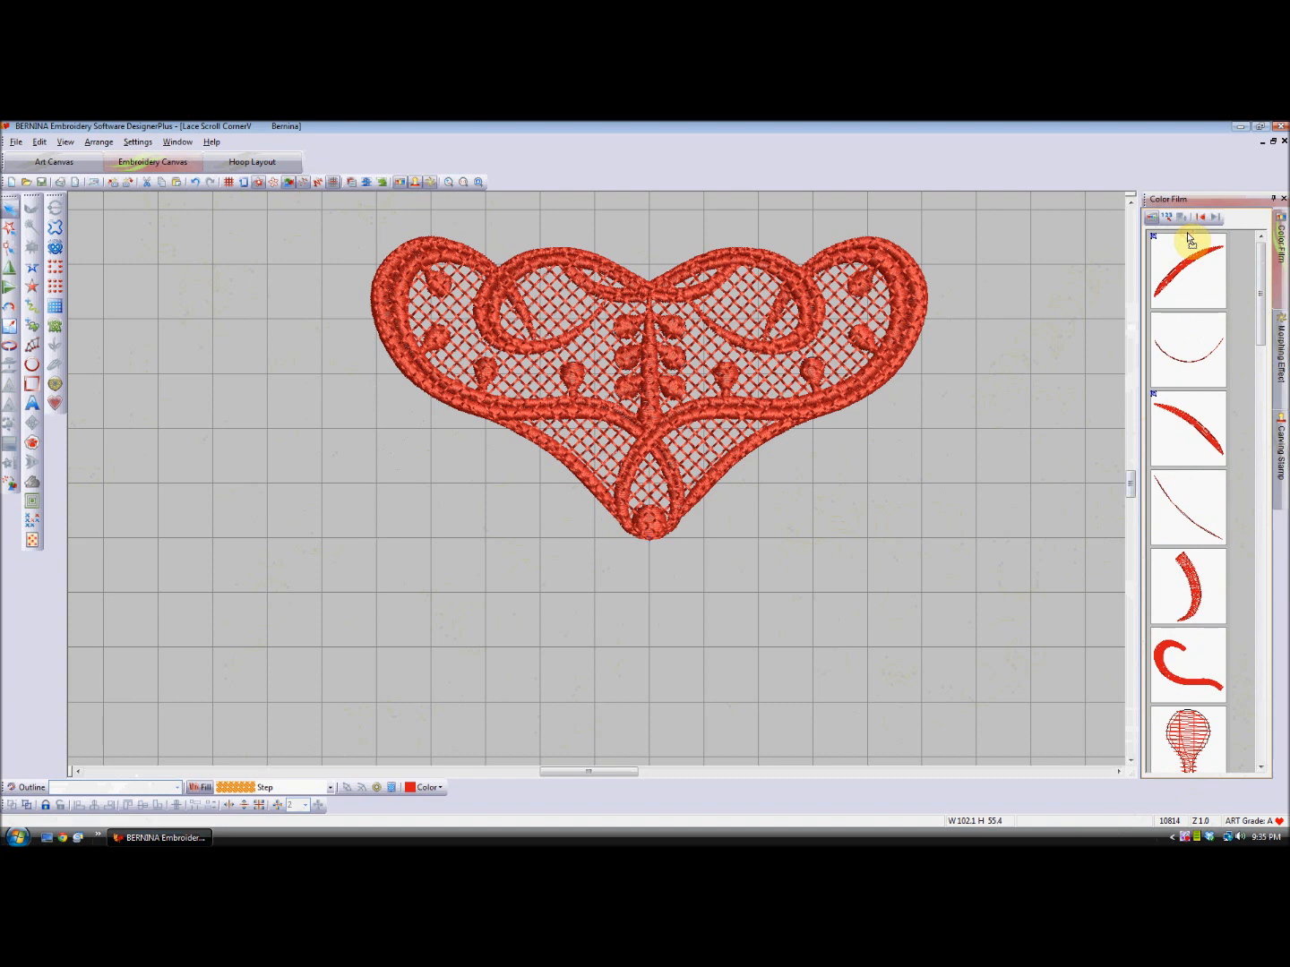
pyautogui.moveTo(1187, 233); pyautogui.dragTo(1187, 232)
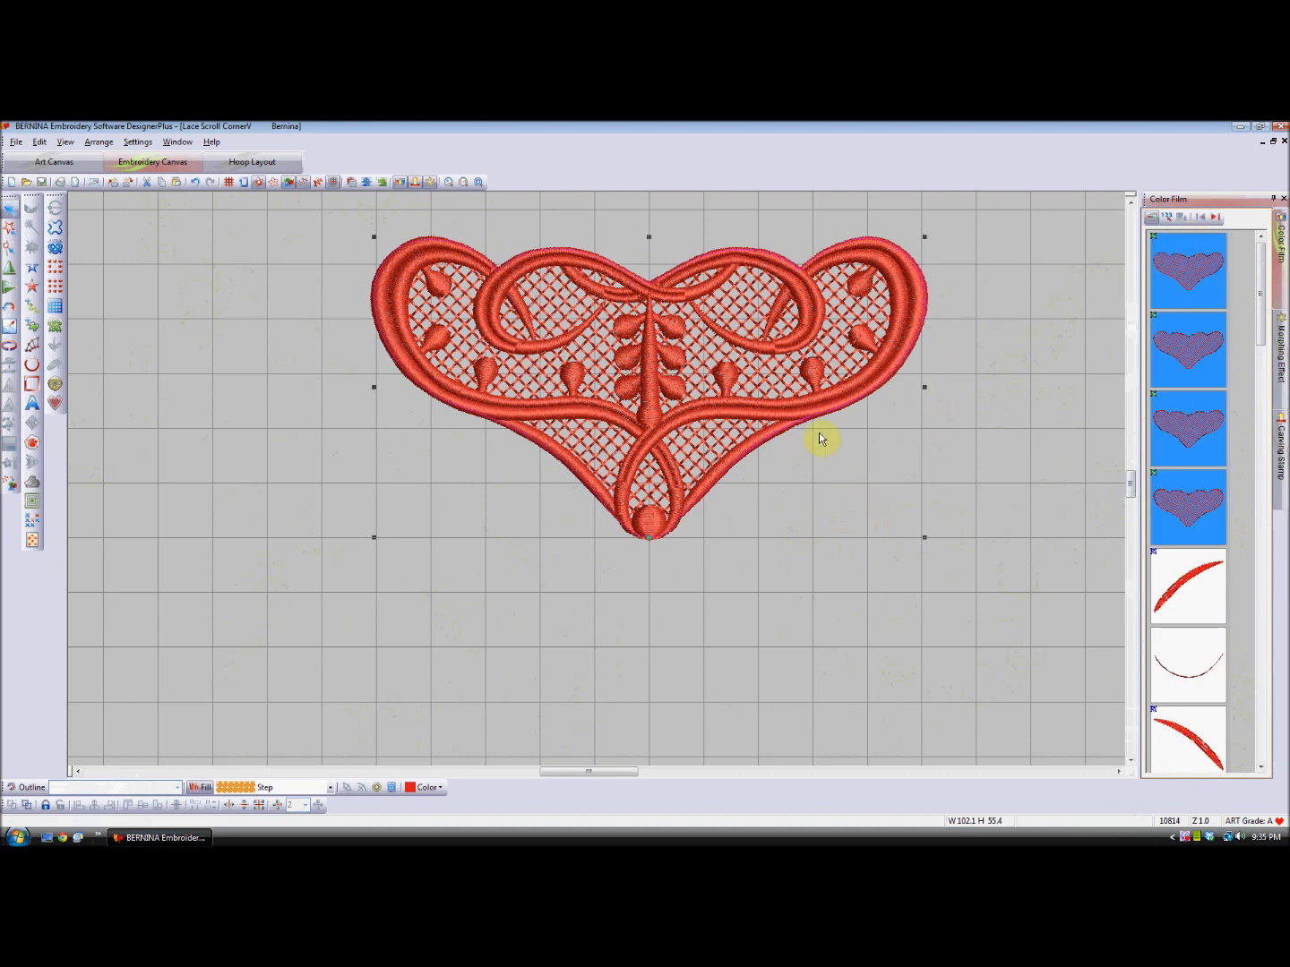
pyautogui.click(914, 509)
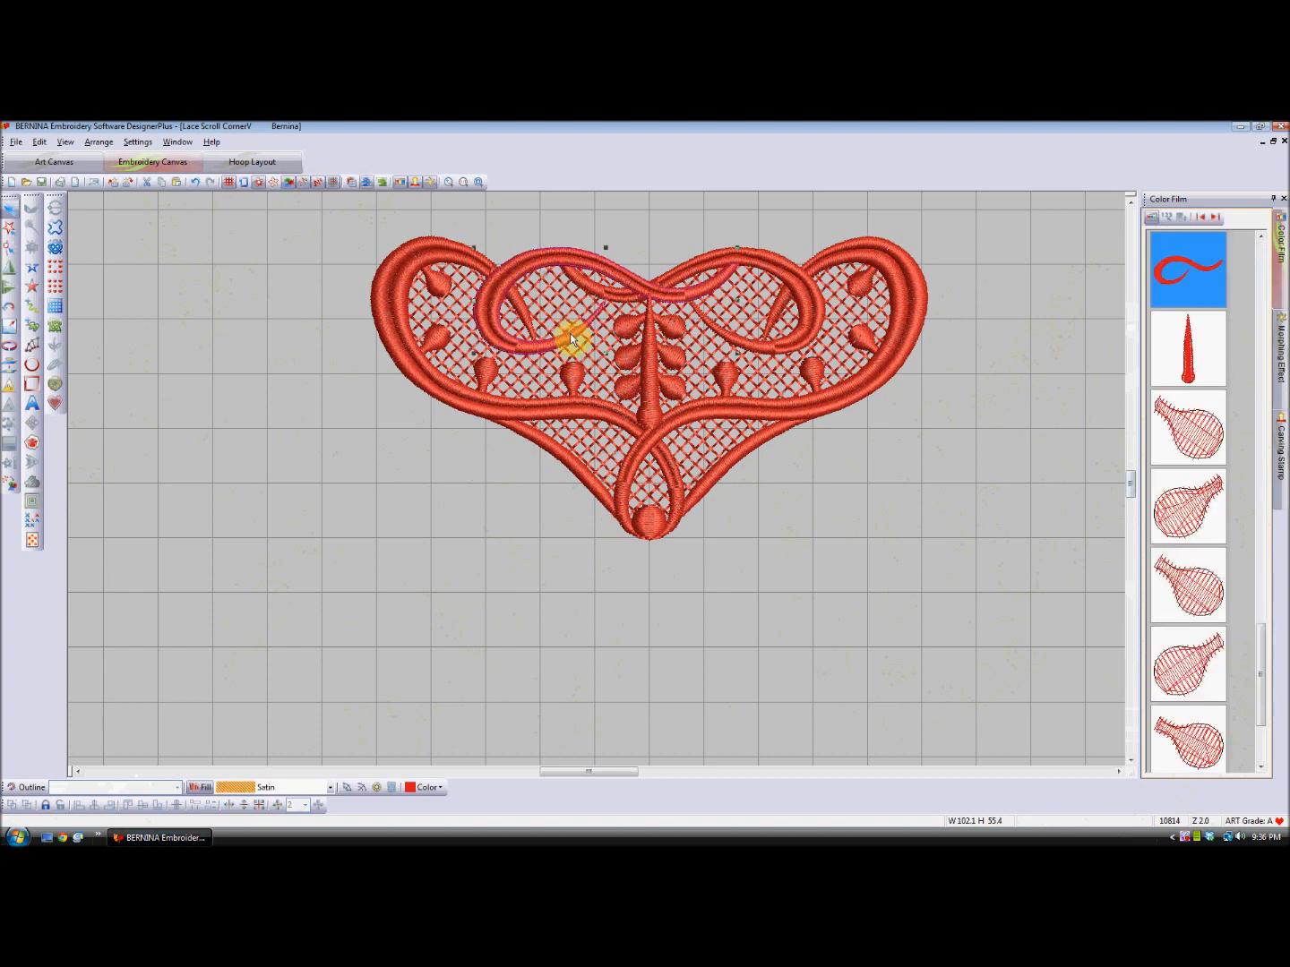
pyautogui.click(921, 442)
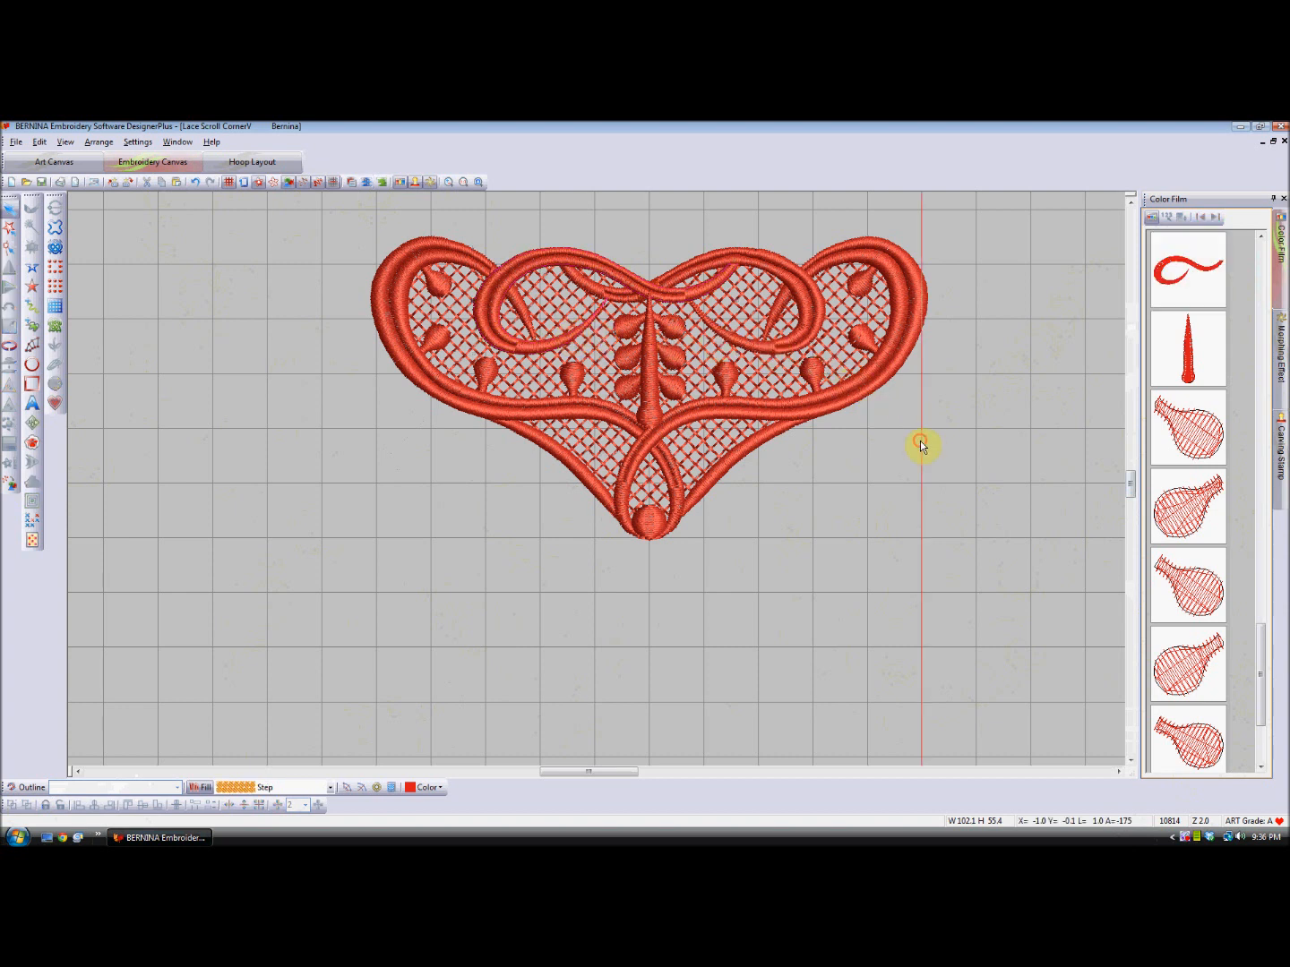